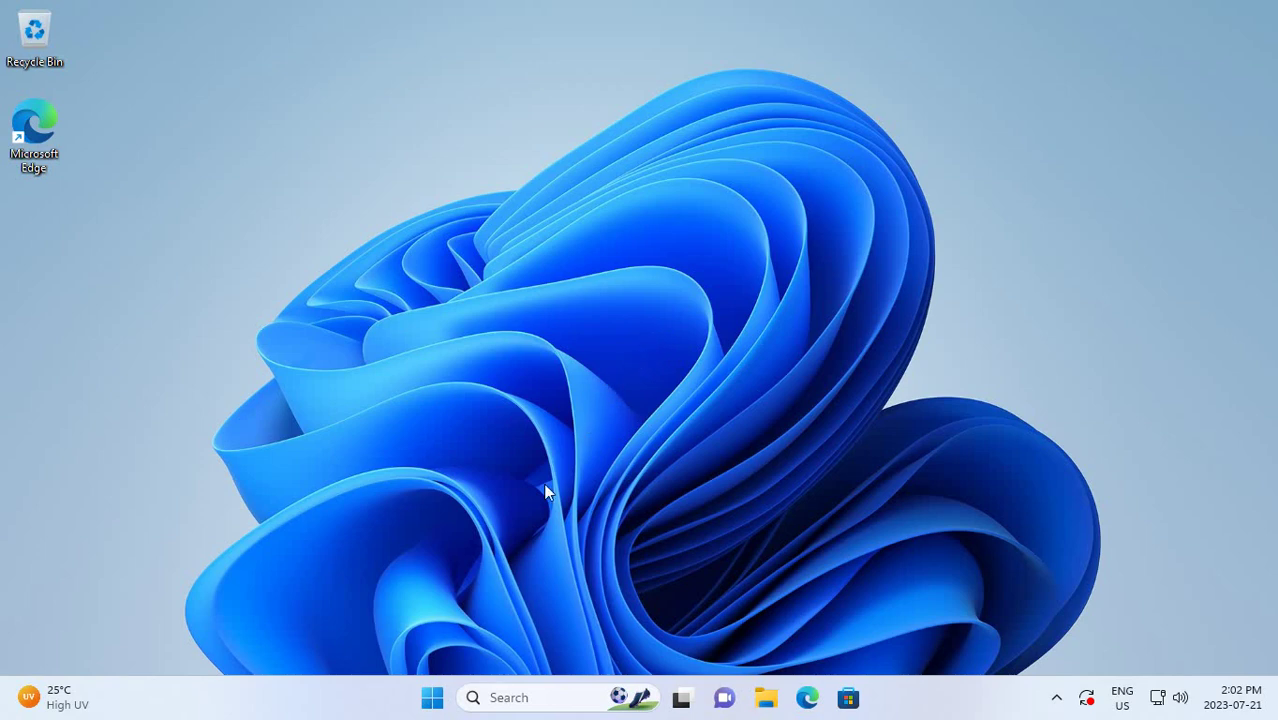
# Step: Open the System > Recovery page in Settings from the Start quick menu
pyautogui.rightClick(431, 698)
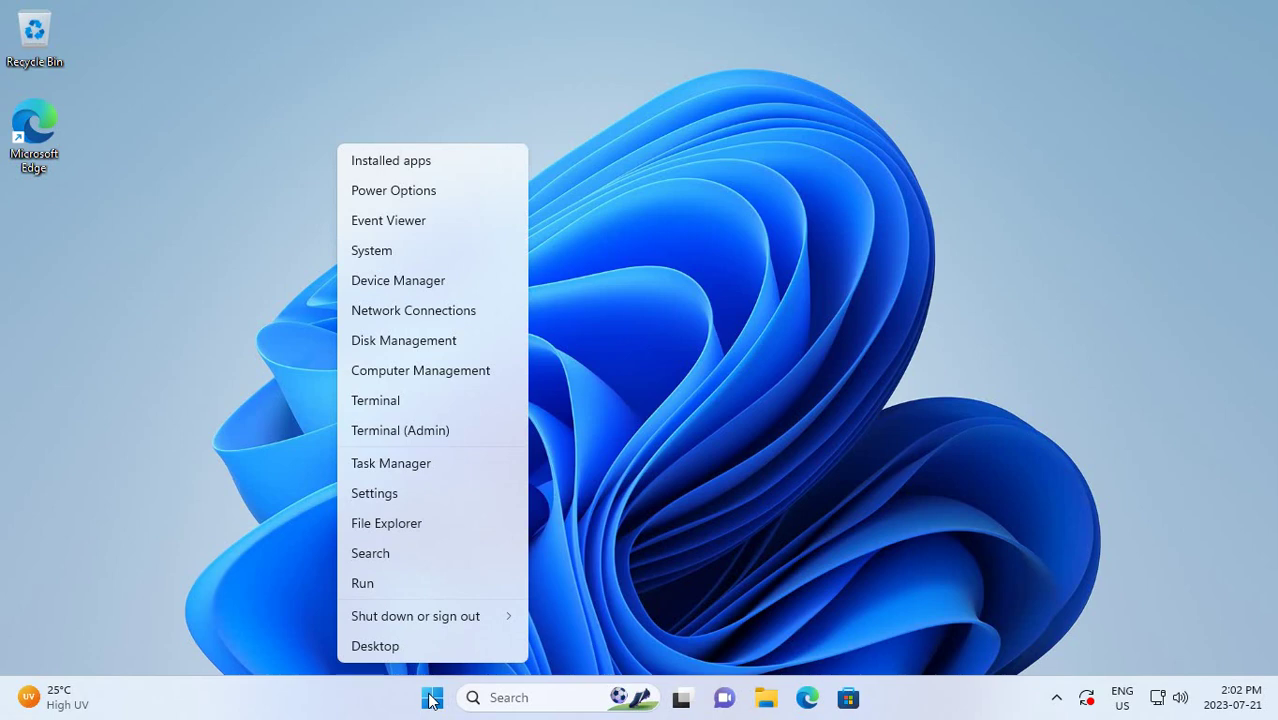
pyautogui.click(399, 495)
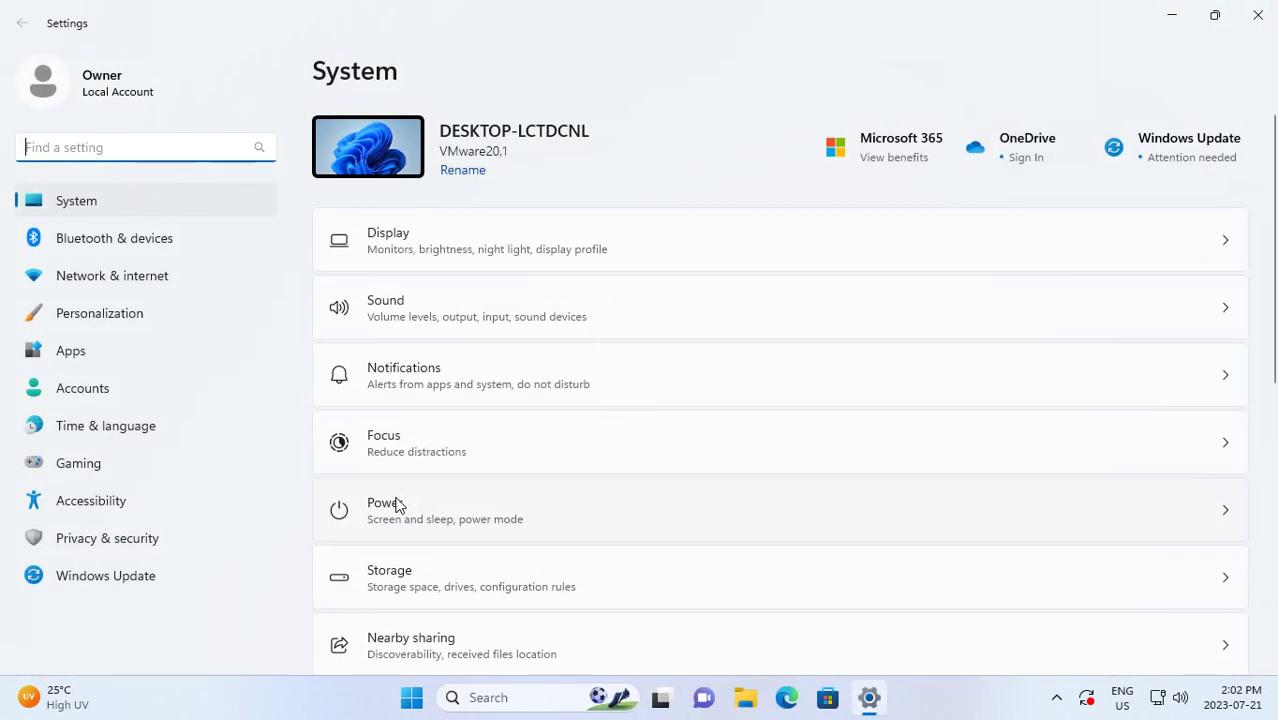
pyautogui.click(76, 205)
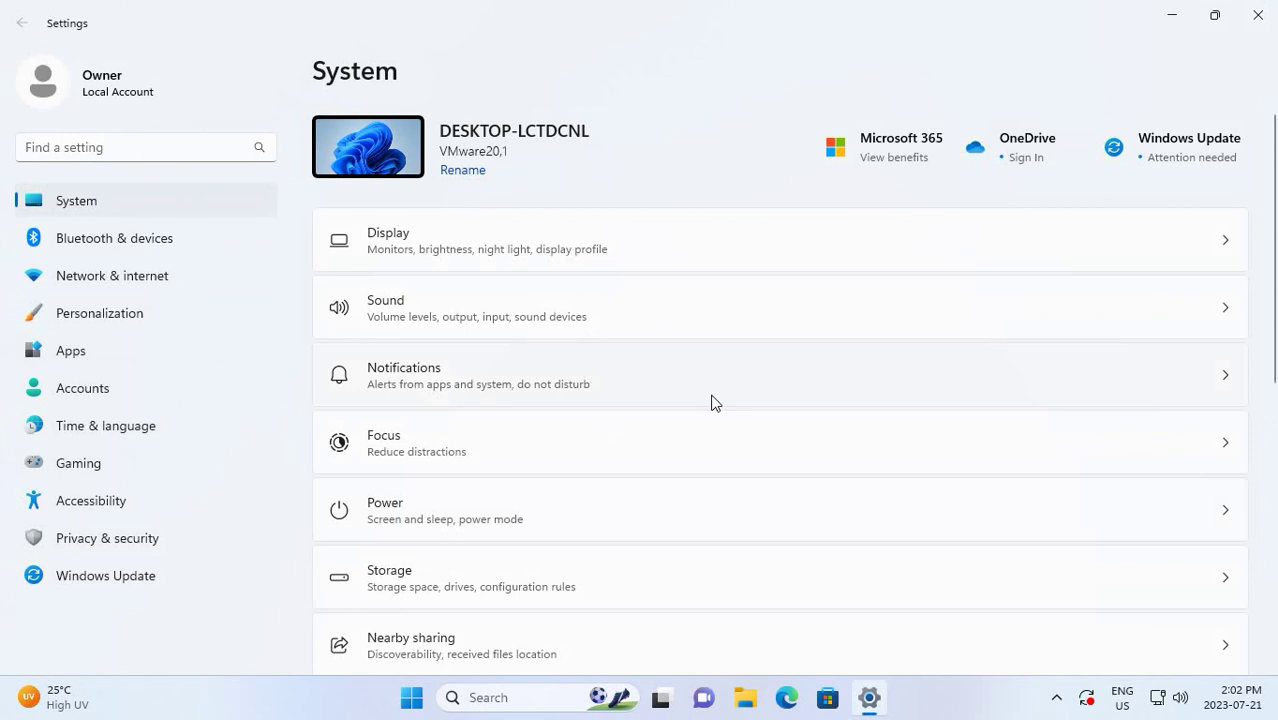
pyautogui.scroll(-3, 713, 399)
pyautogui.scroll(-1, 711, 400)
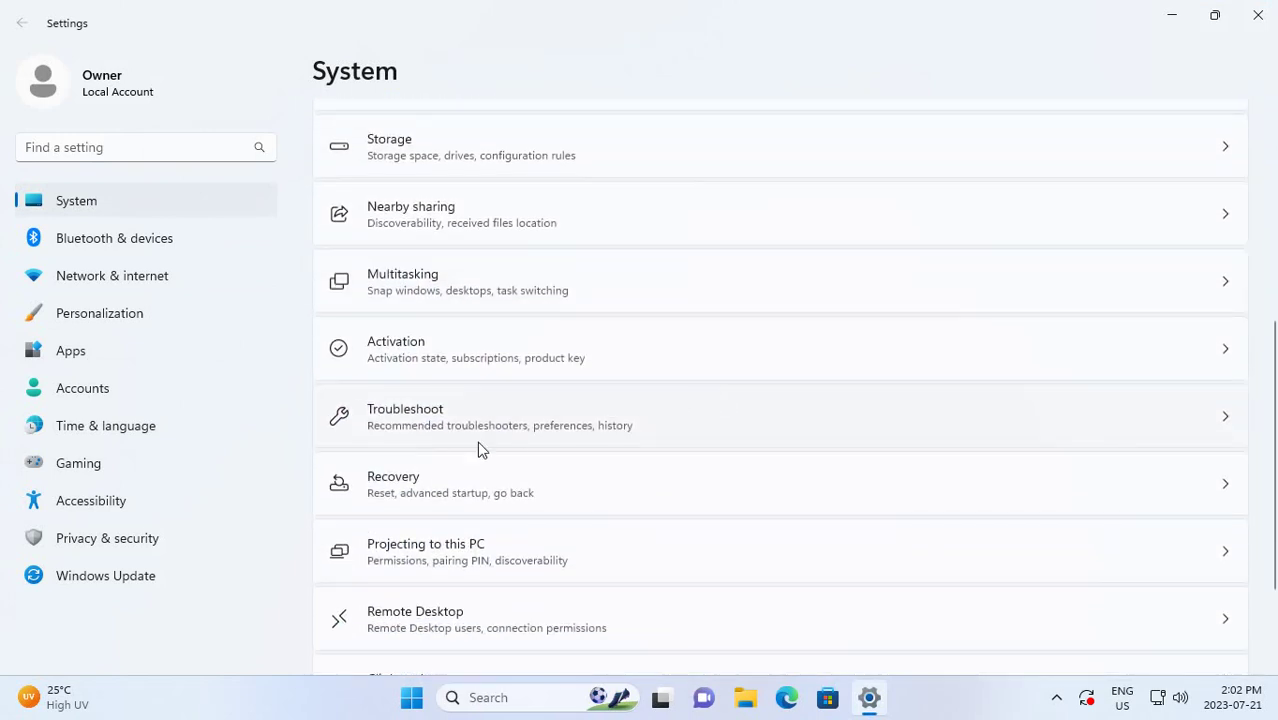
pyautogui.click(397, 485)
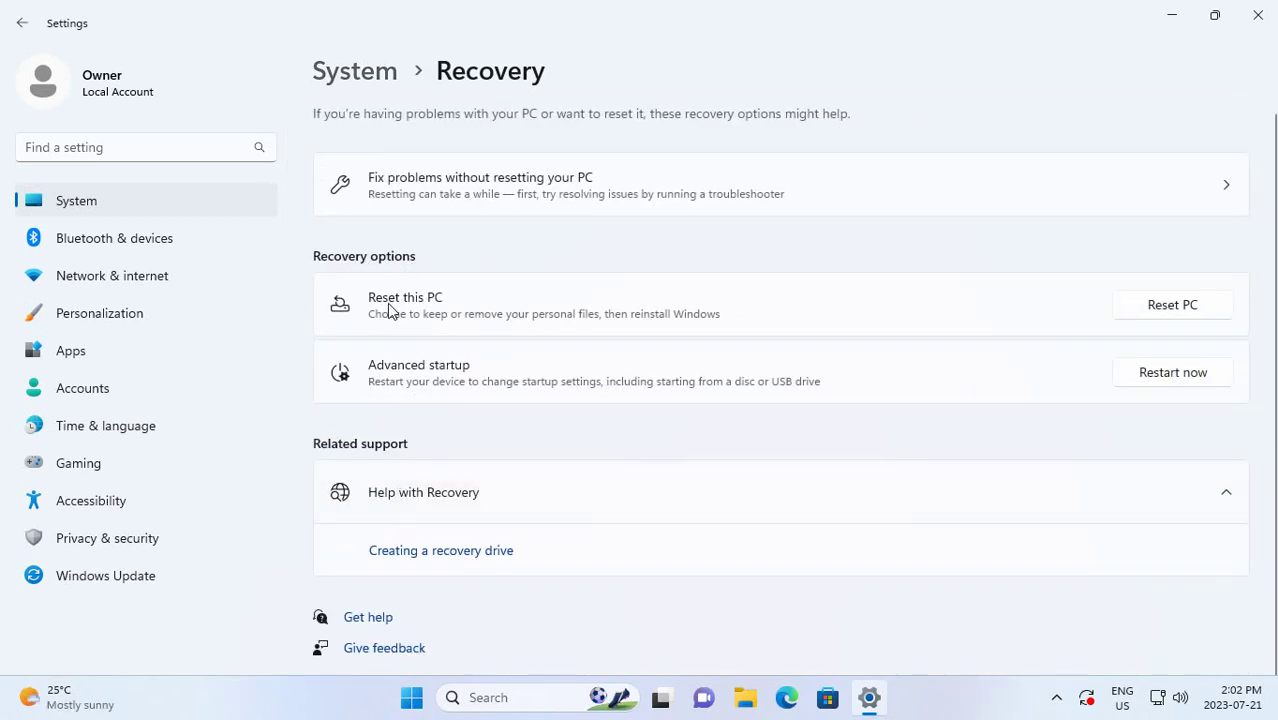
pyautogui.click(1183, 313)
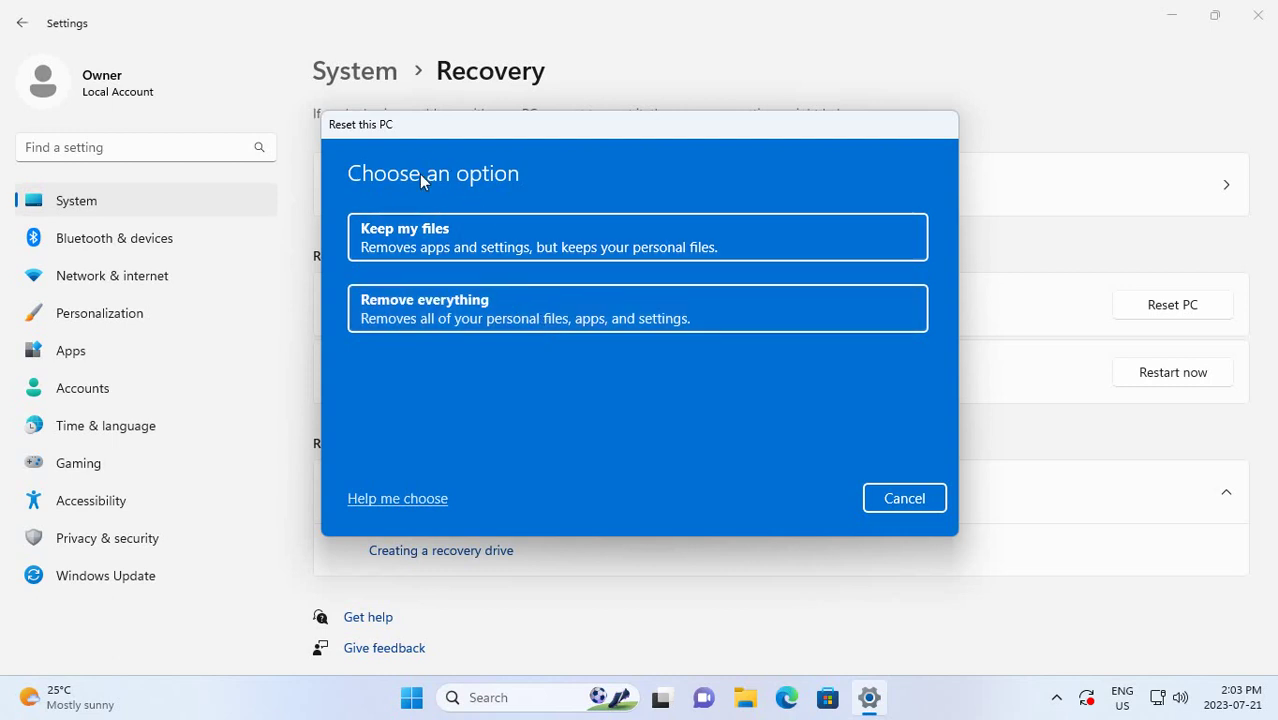
# Step: Choose Remove everything and reinstall Windows via Cloud download
pyautogui.click(441, 326)
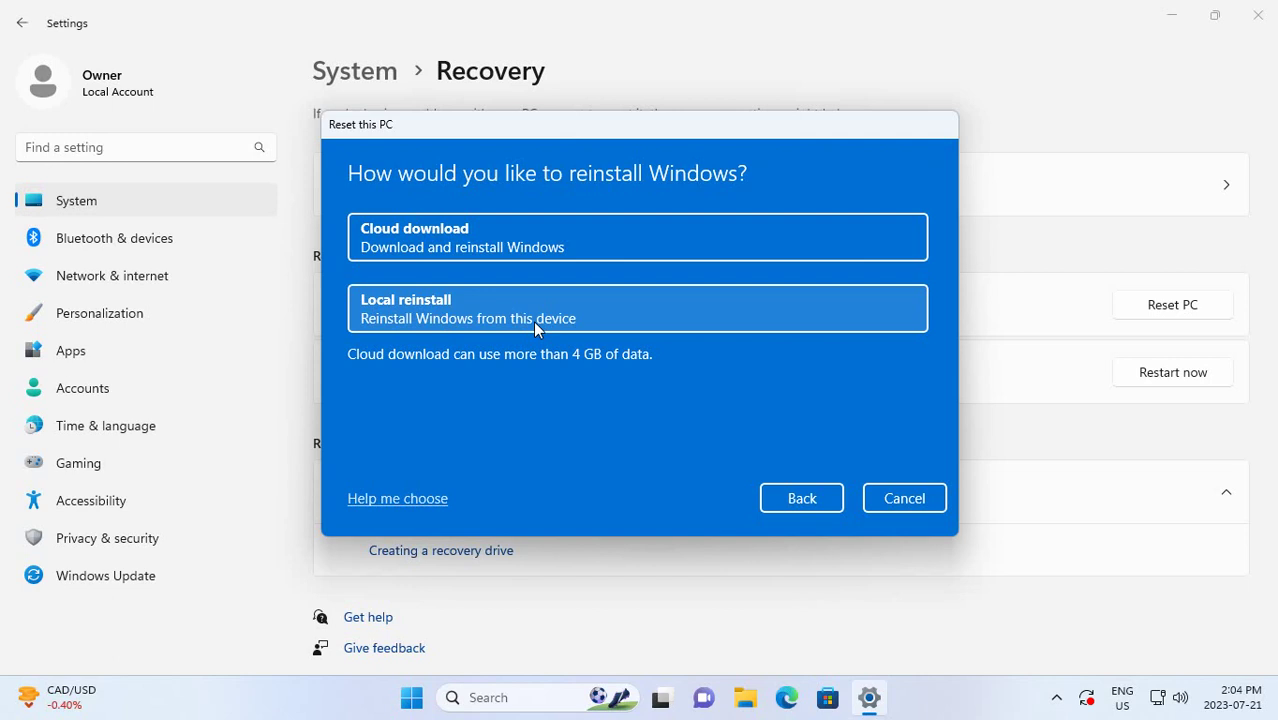
pyautogui.click(515, 250)
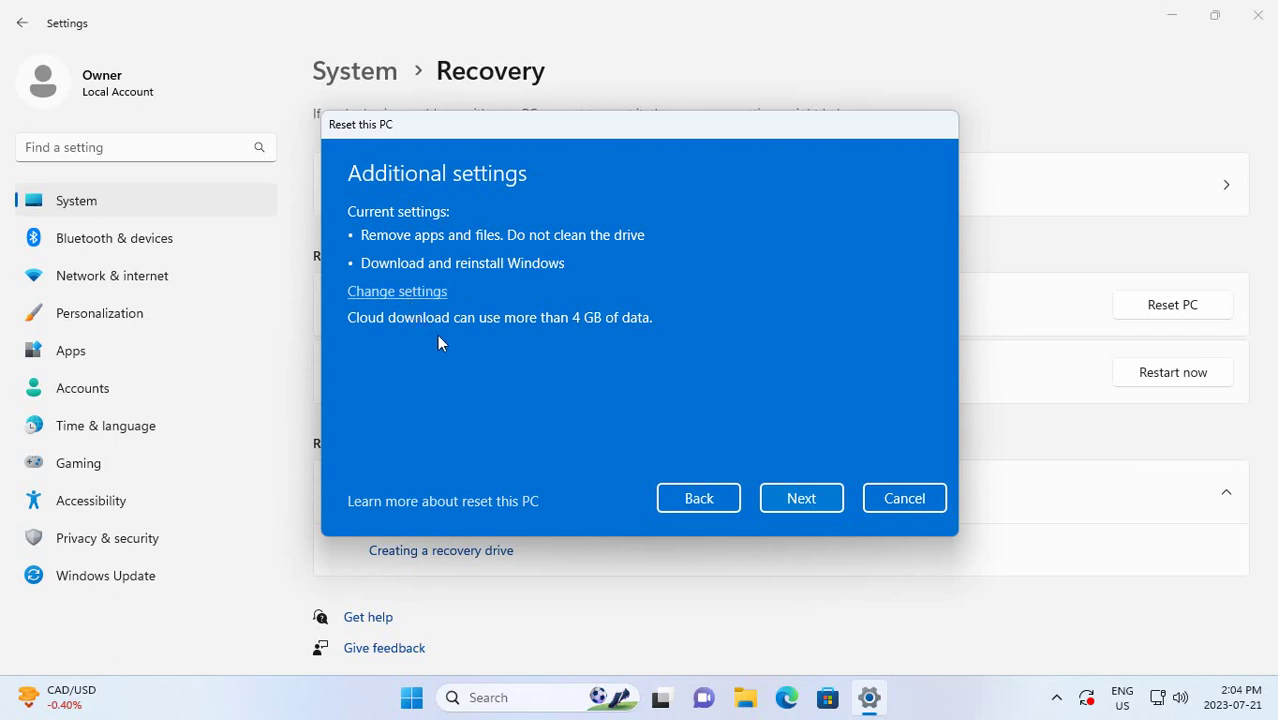
# Step: Accept the Additional settings to reach the Ready to reset this PC summary
pyautogui.click(812, 500)
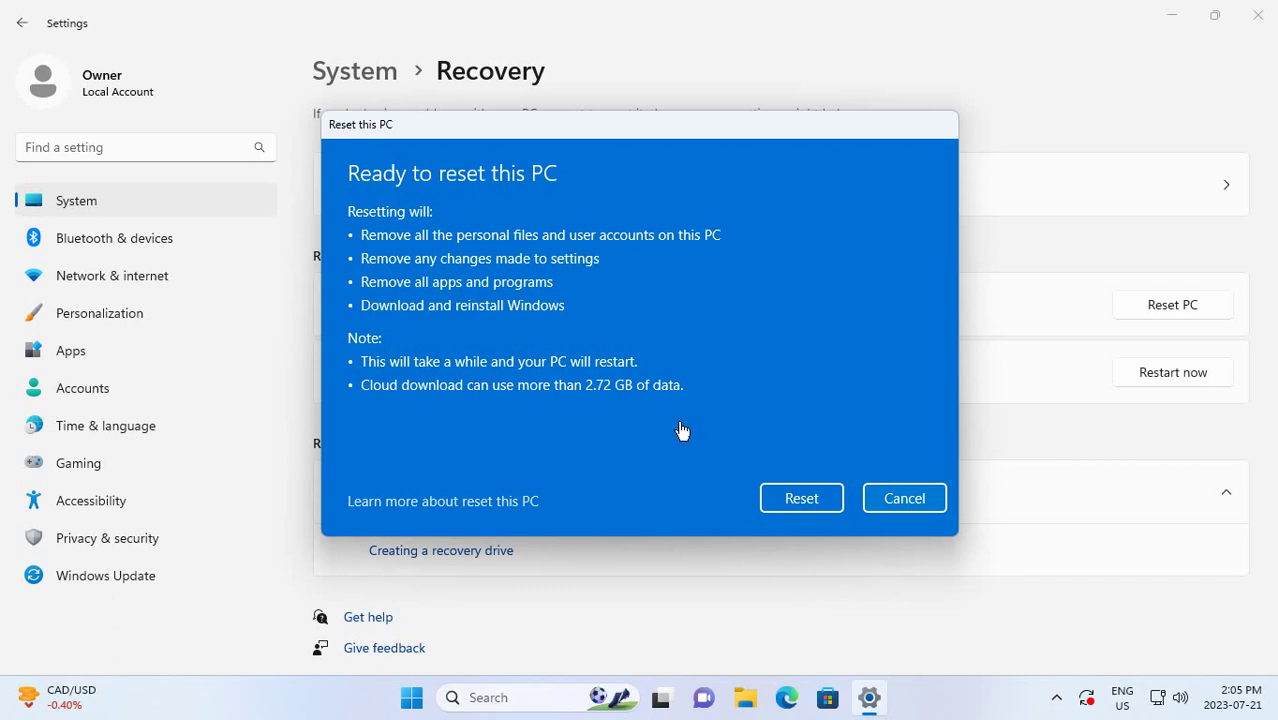
# Step: Confirm the reset in the Ready to reset this PC dialog
pyautogui.click(801, 500)
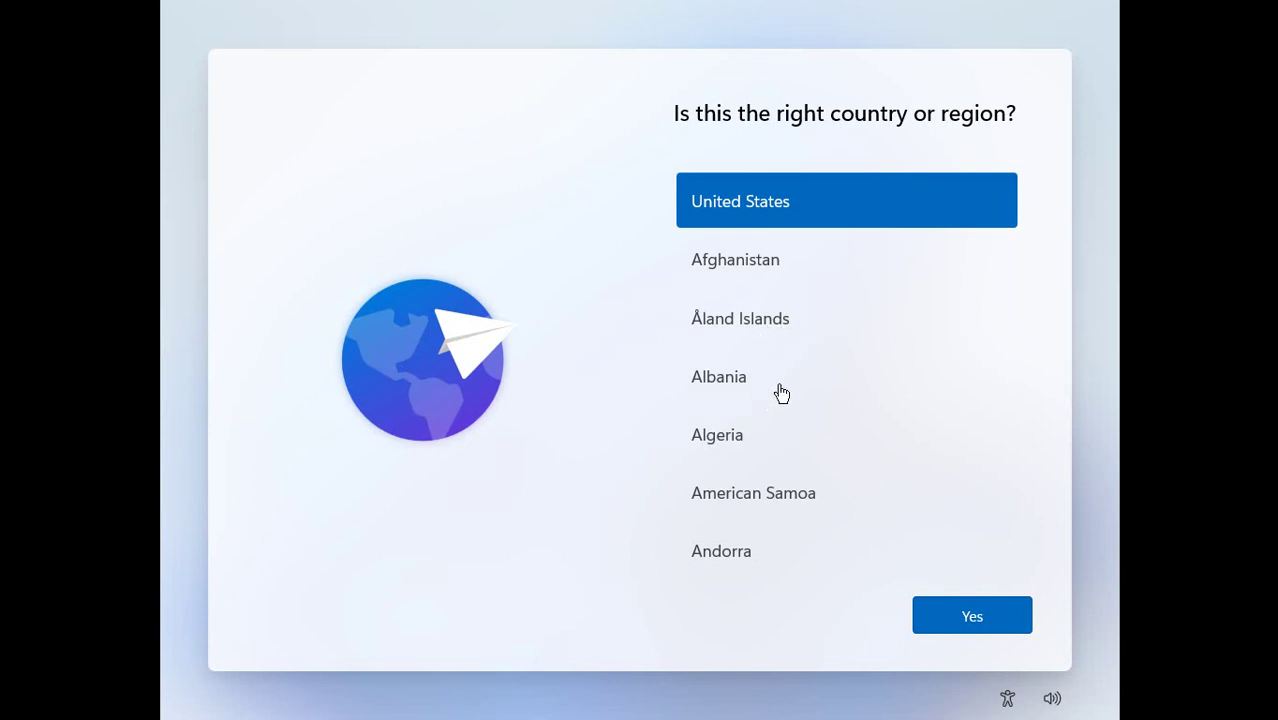
# Step: Select Canada in the country or region list and confirm it
pyautogui.scroll(-5, 778, 380)
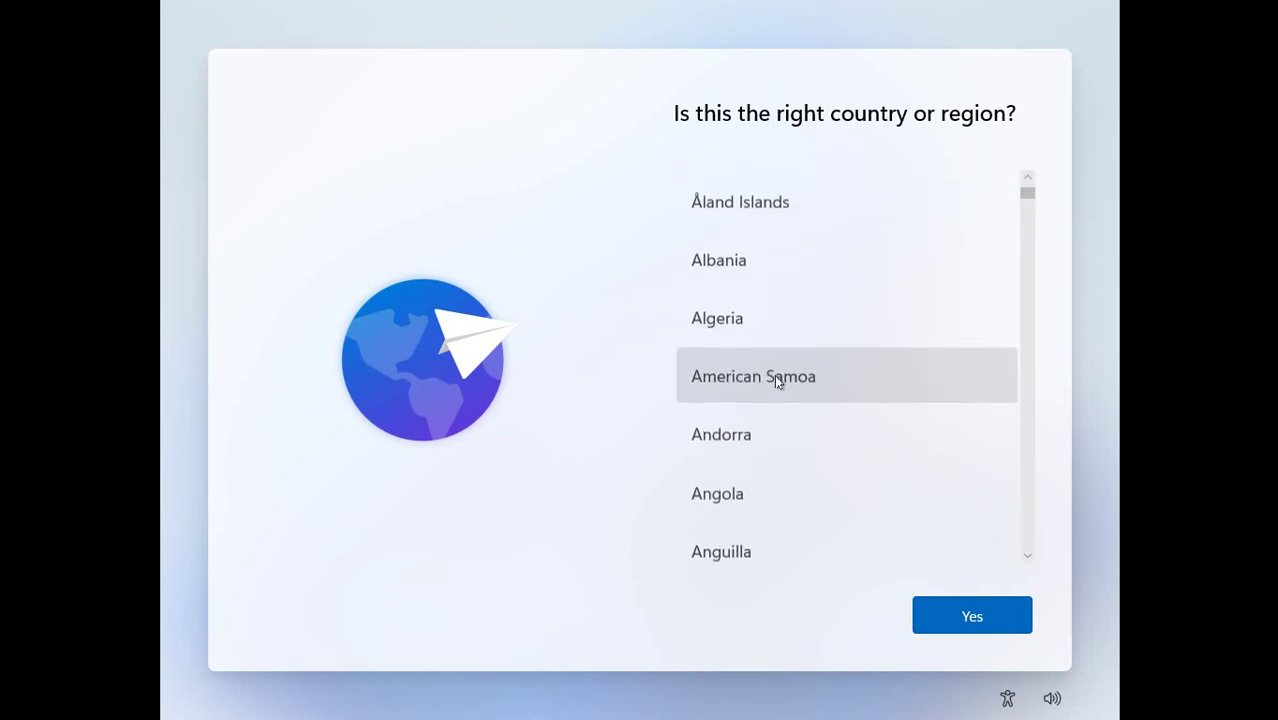
pyautogui.scroll(-5, 772, 383)
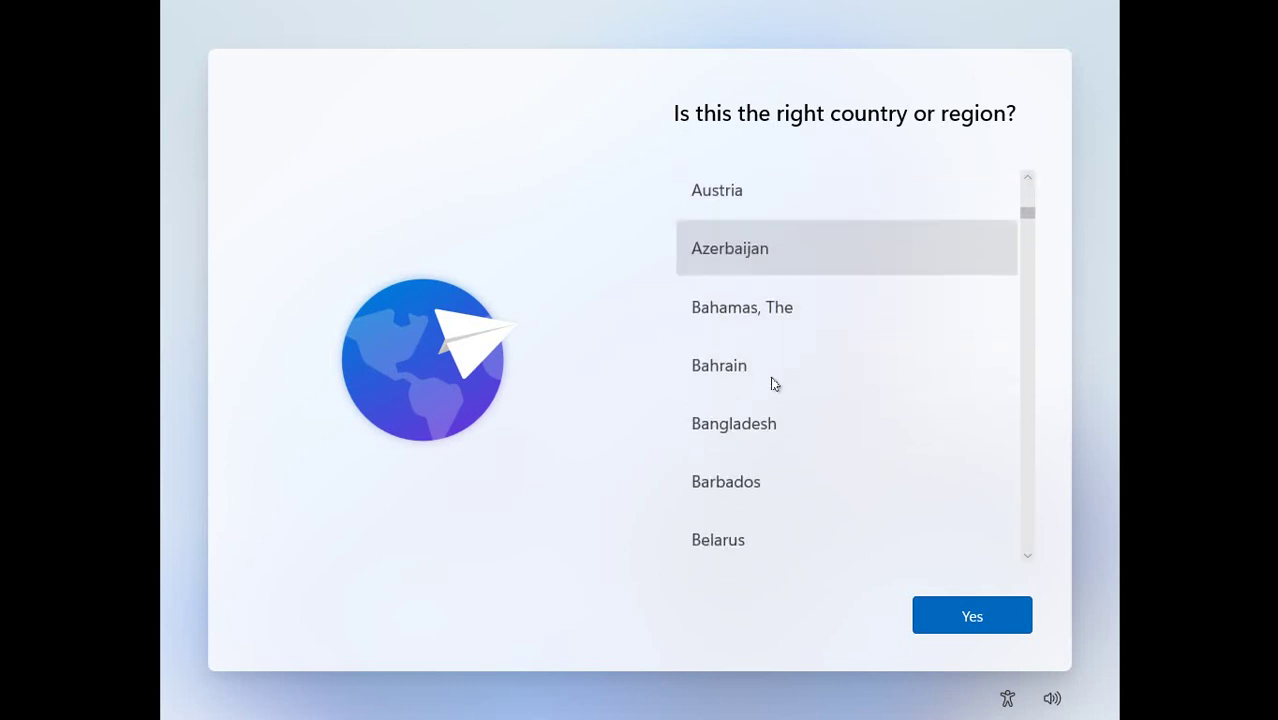
pyautogui.scroll(-5, 770, 380)
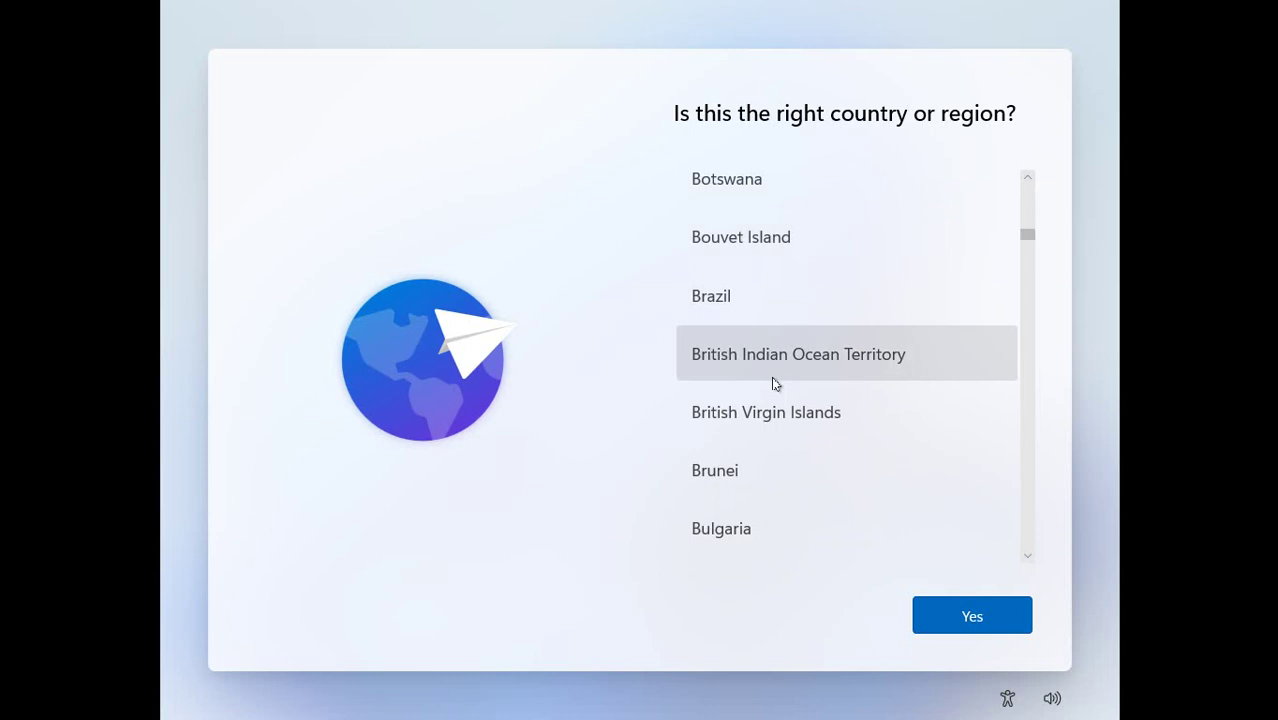
pyautogui.click(758, 372)
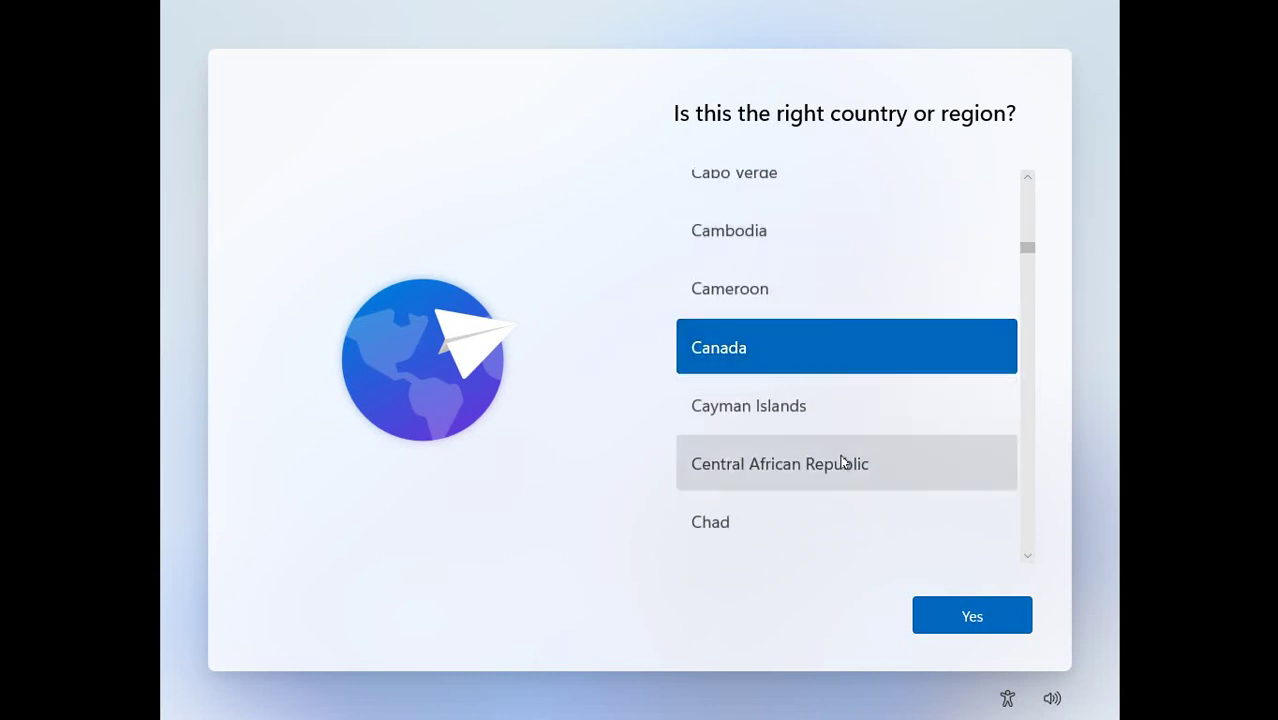
pyautogui.click(968, 618)
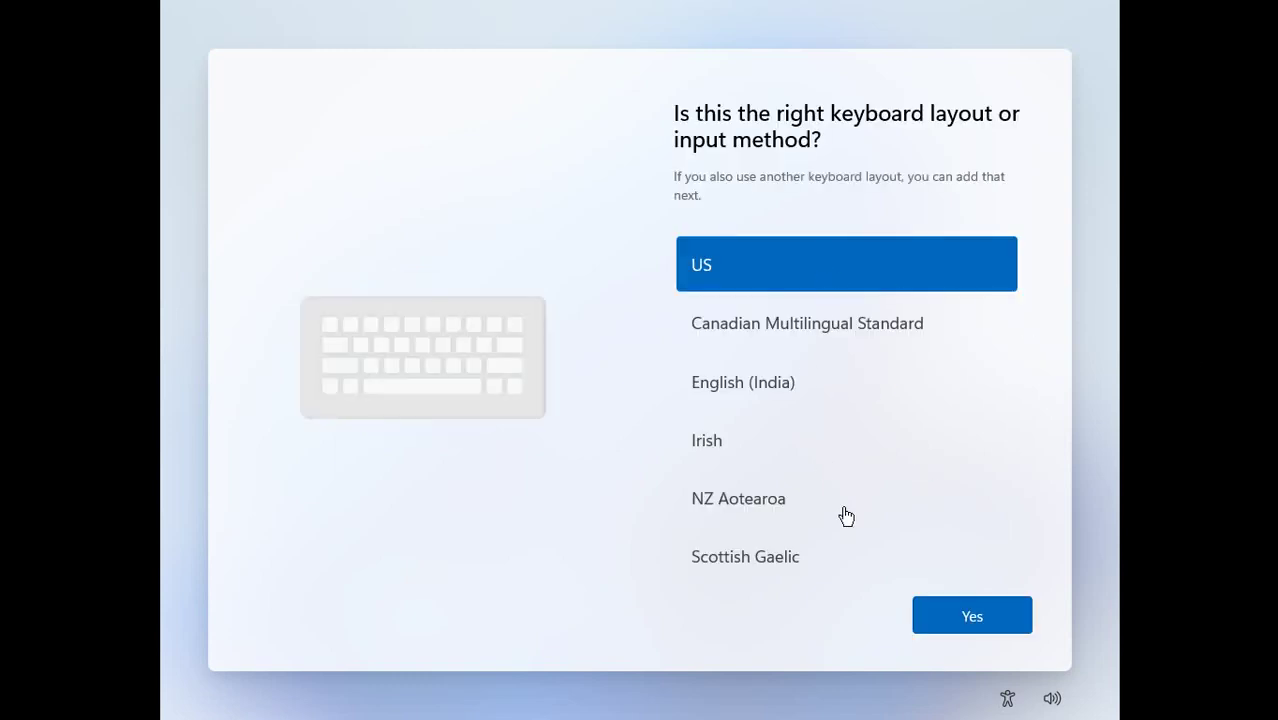
# Step: Keep the US keyboard layout and accept the license agreement
pyautogui.click(978, 620)
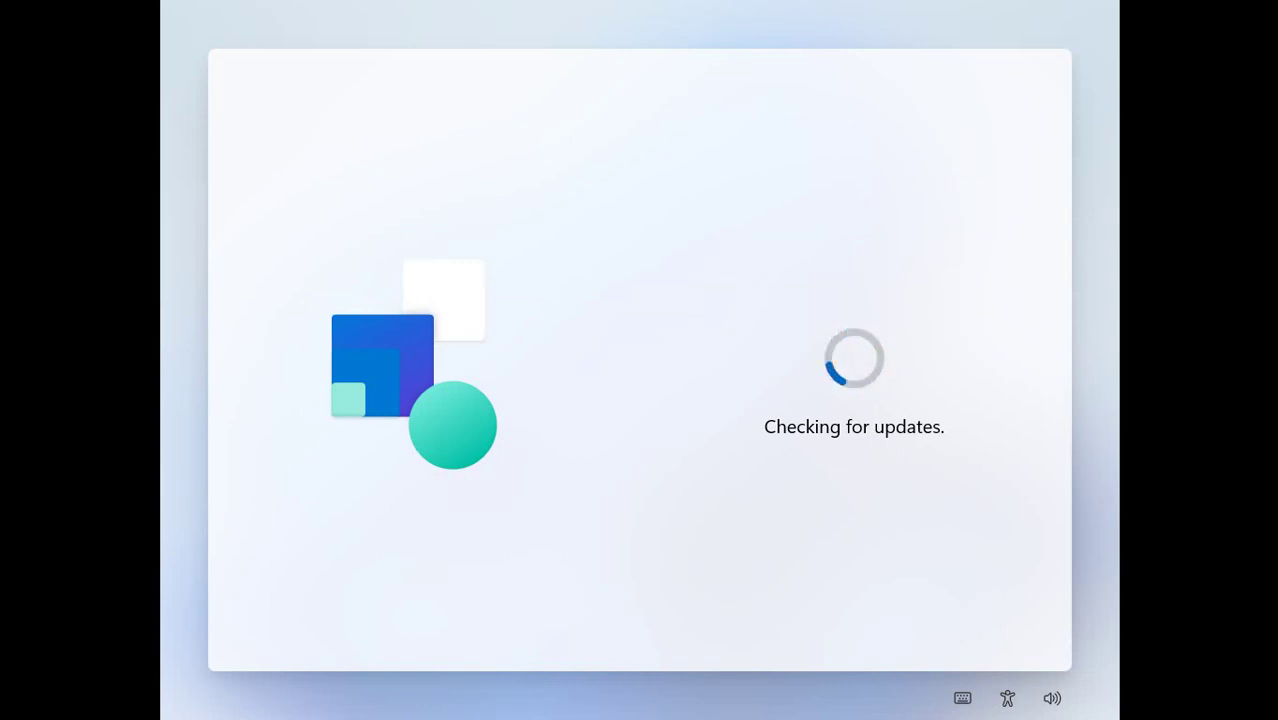
pyautogui.click(970, 622)
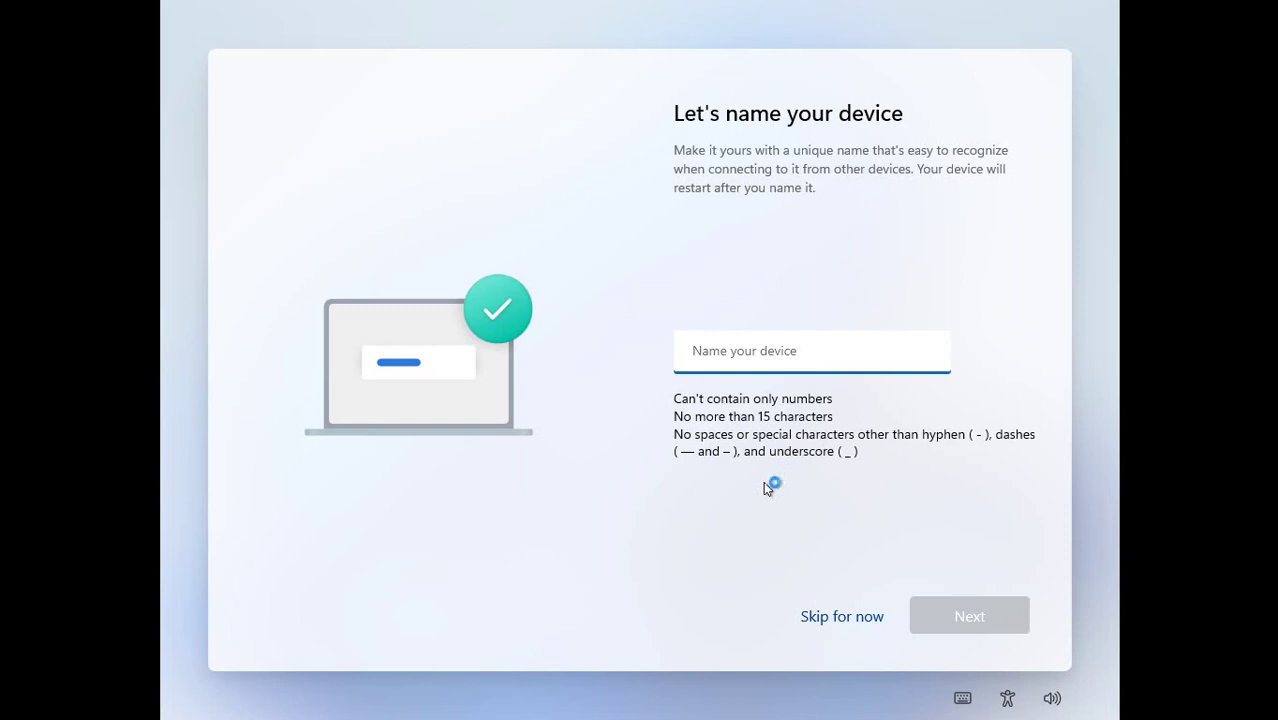
# Step: Skip naming the device with Skip for now
pyautogui.click(843, 617)
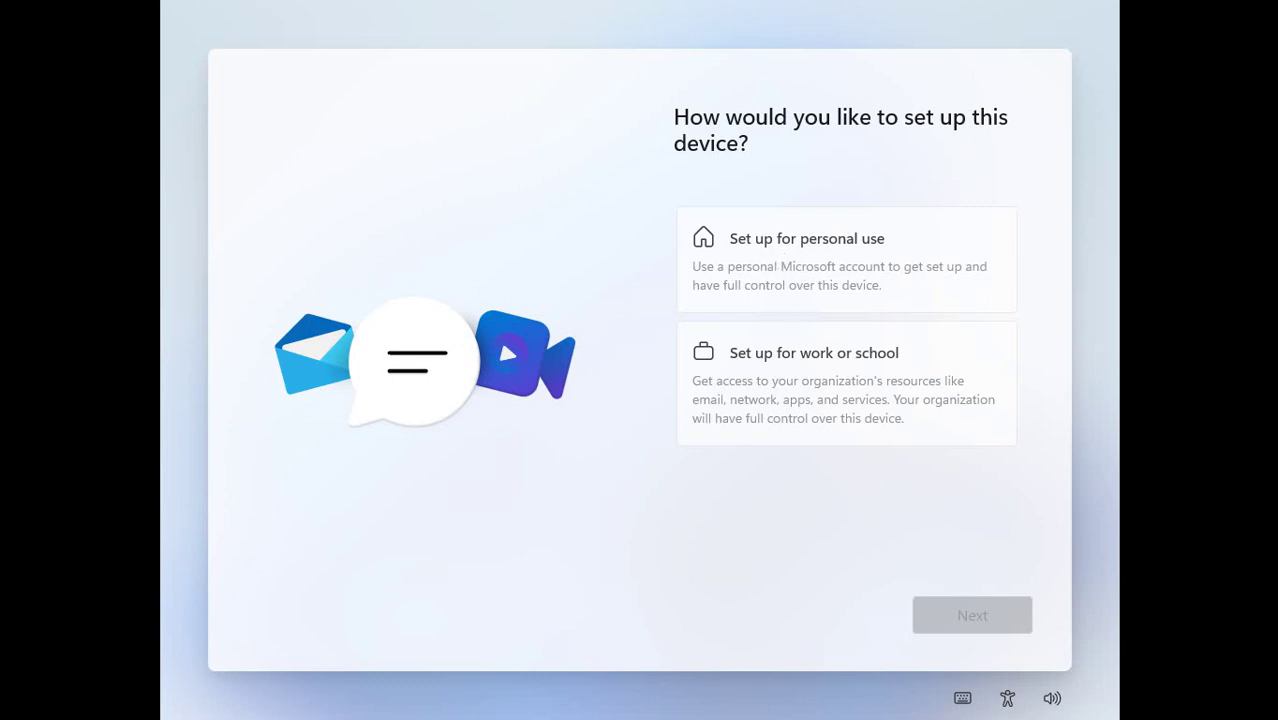
# Step: Choose Set up for personal use
pyautogui.click(790, 283)
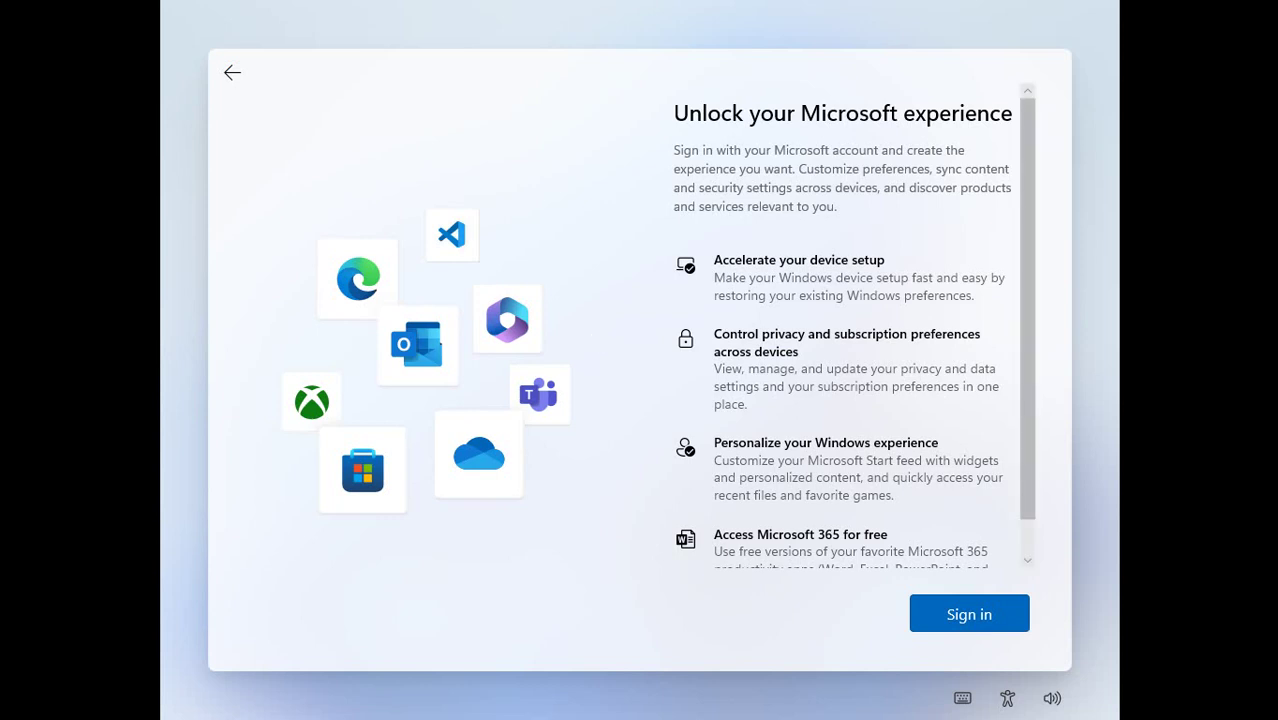
# Step: Open an admin Command Prompt with Shift+F10 and run ncpa.cpl
pyautogui.hotkey('shift', 'F10')
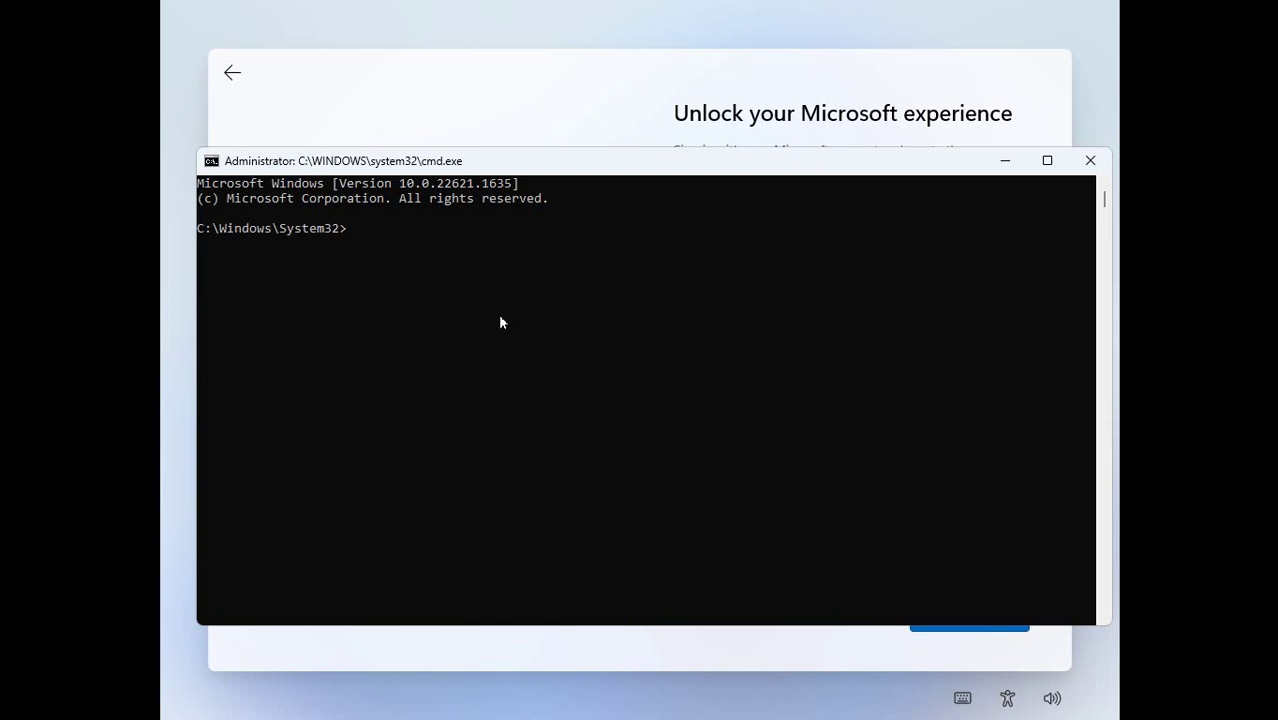
pyautogui.write('ncpa.cpl')
pyautogui.press('Return')
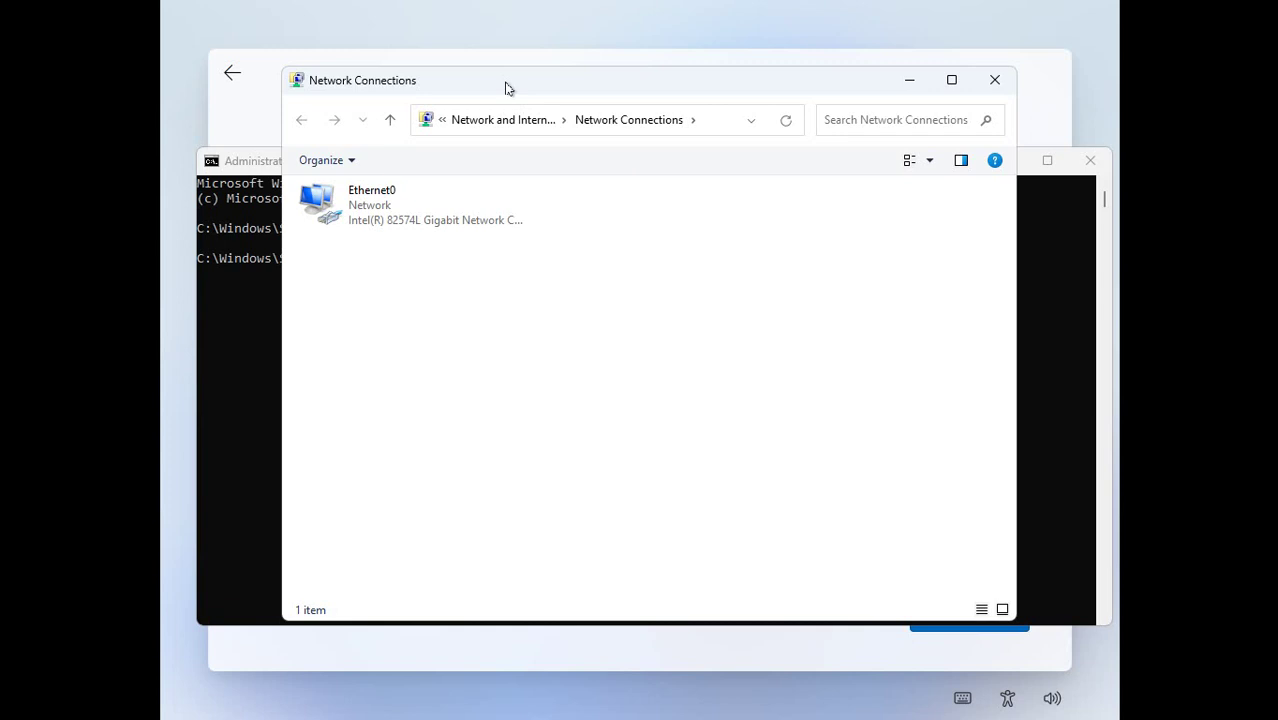
# Step: Disable the Ethernet0 adapter and close Network Connections
pyautogui.rightClick(374, 208)
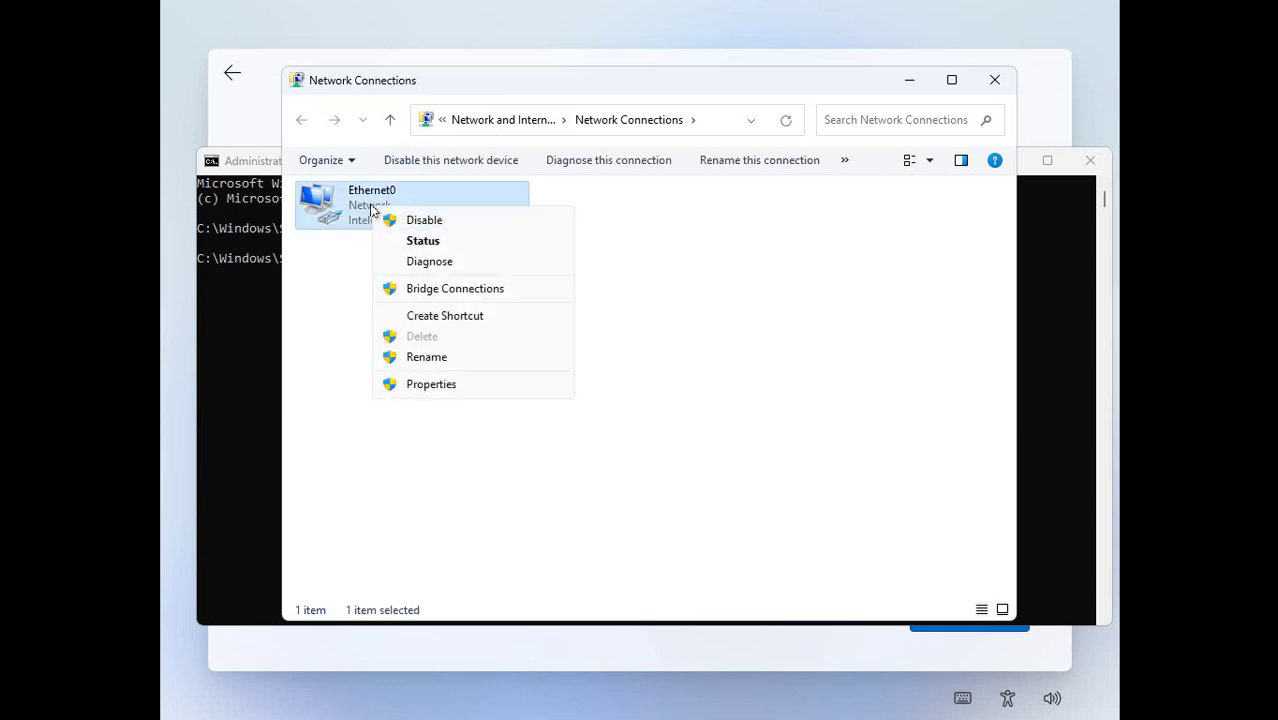
pyautogui.click(421, 222)
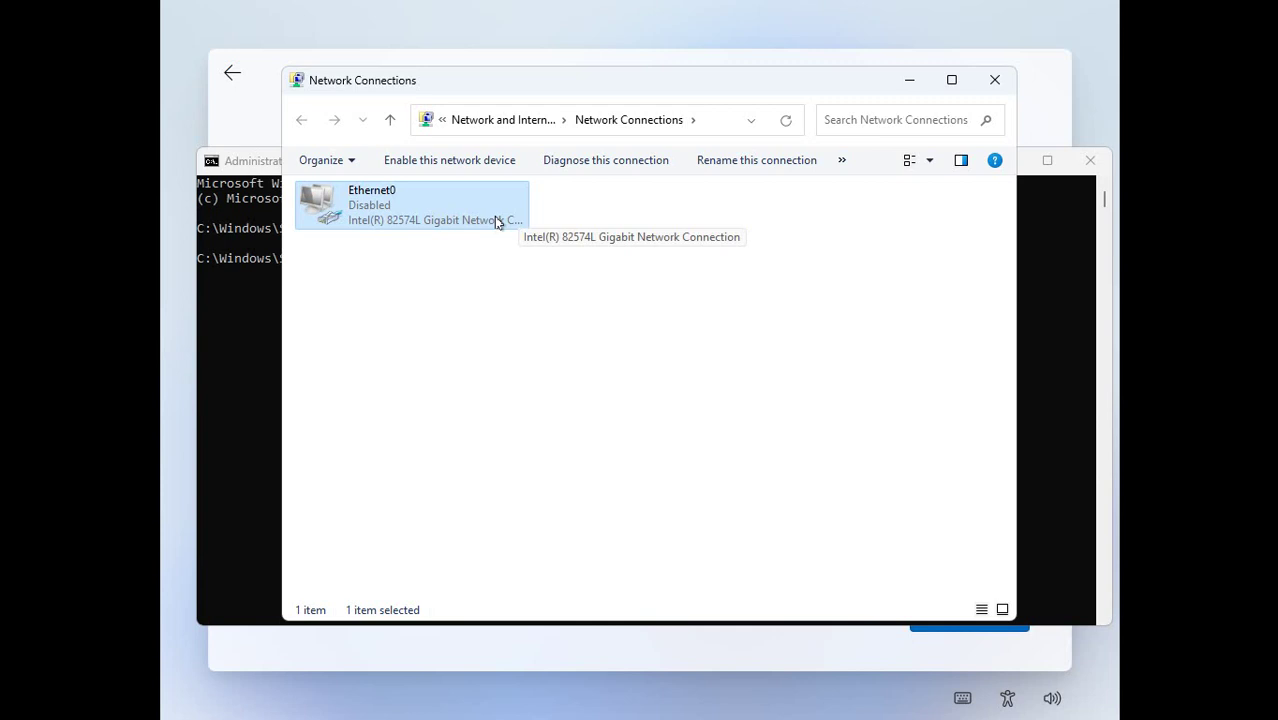
pyautogui.click(993, 81)
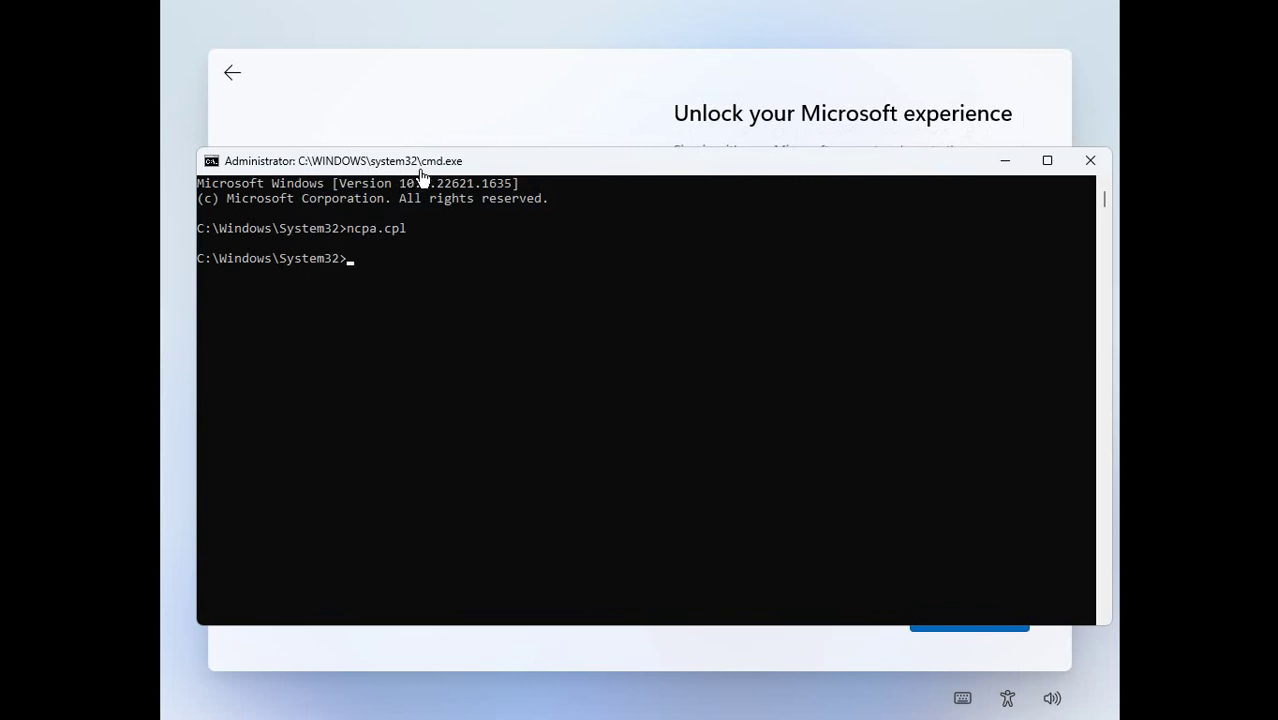
# Step: Enter the oobe\bypassnro command at the Command Prompt to bypass the network requirement
pyautogui.click(364, 264)
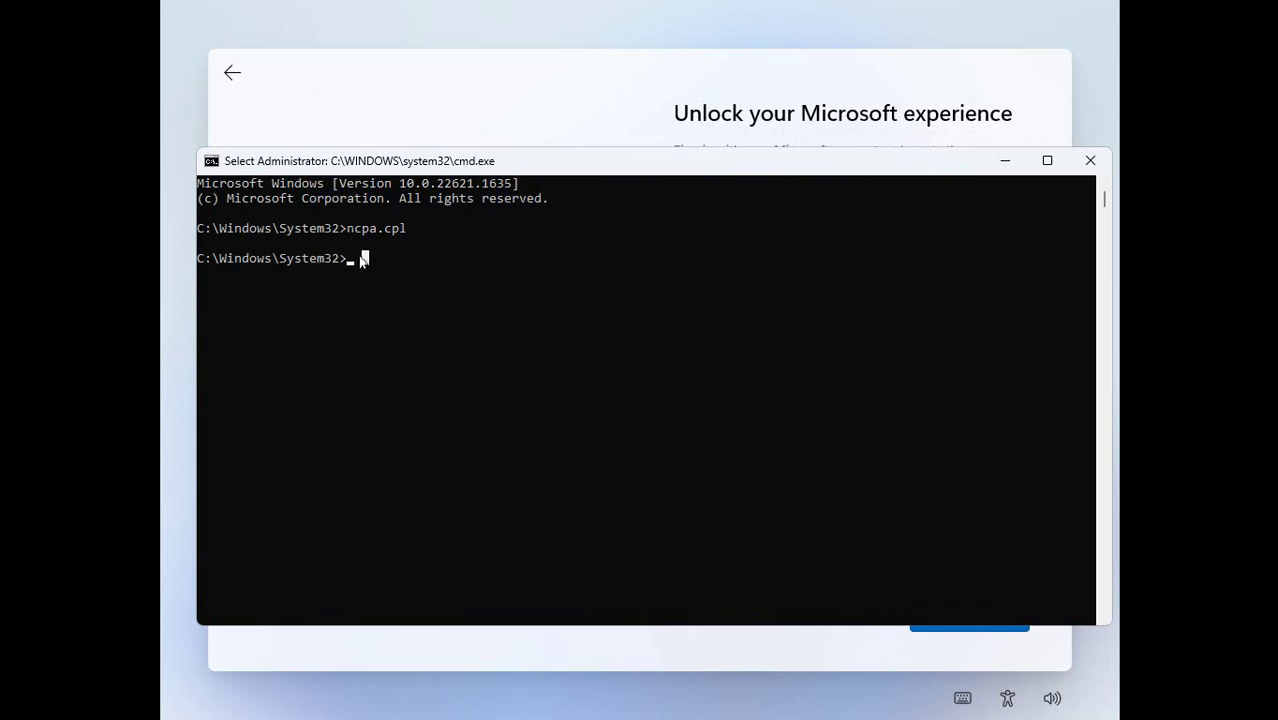
pyautogui.press('Escape')
pyautogui.write('oob')
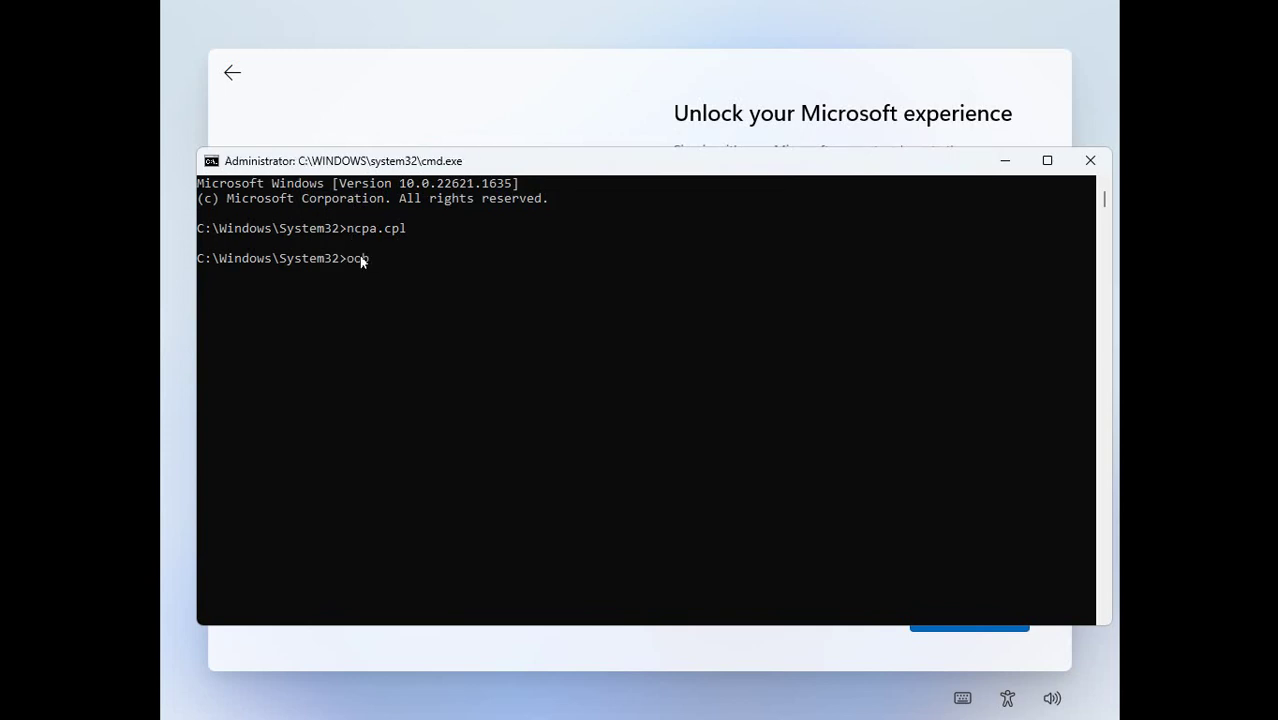
pyautogui.write('e\\bypassnro')
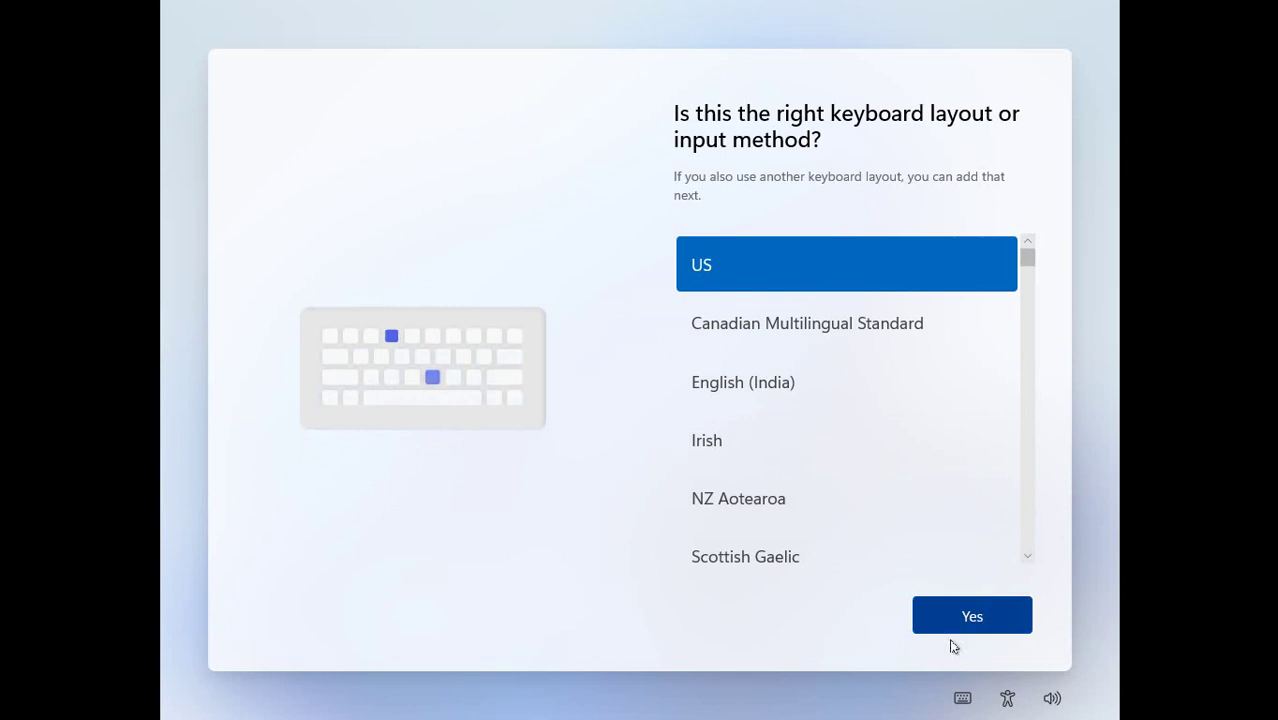
# Step: Accept the US keyboard layout and continue with limited setup without internet
pyautogui.click(969, 627)
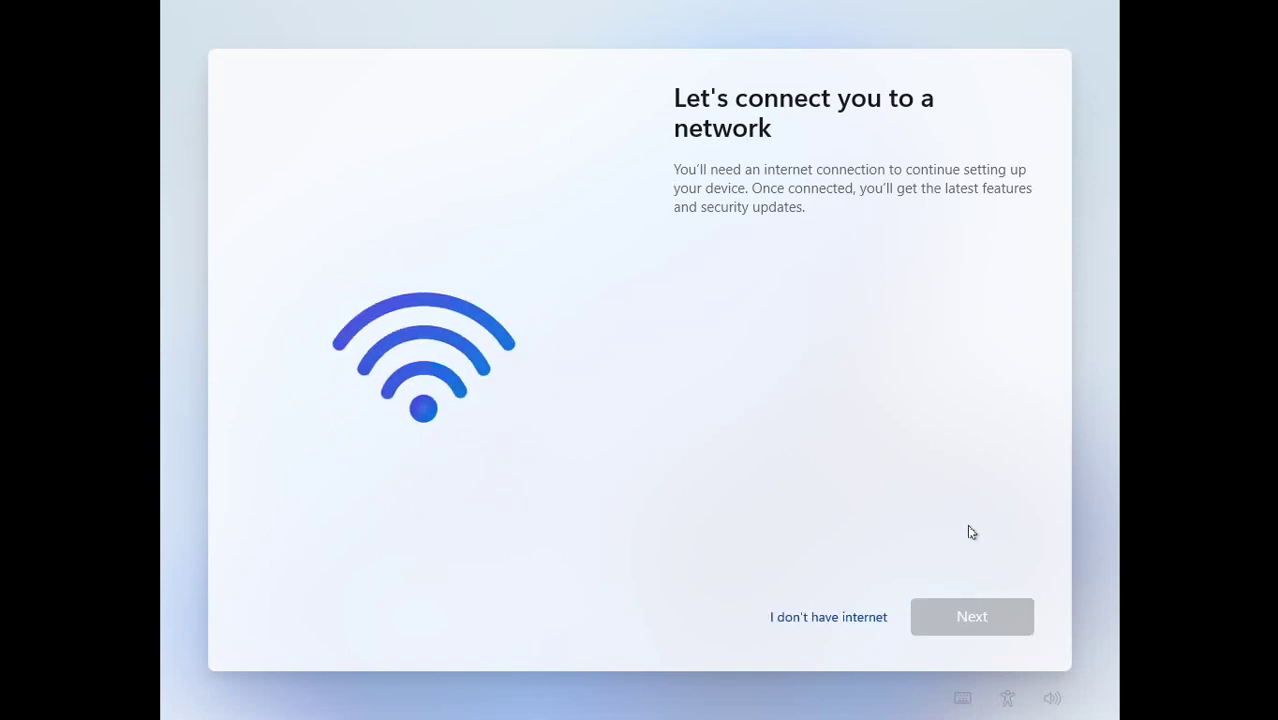
pyautogui.click(815, 620)
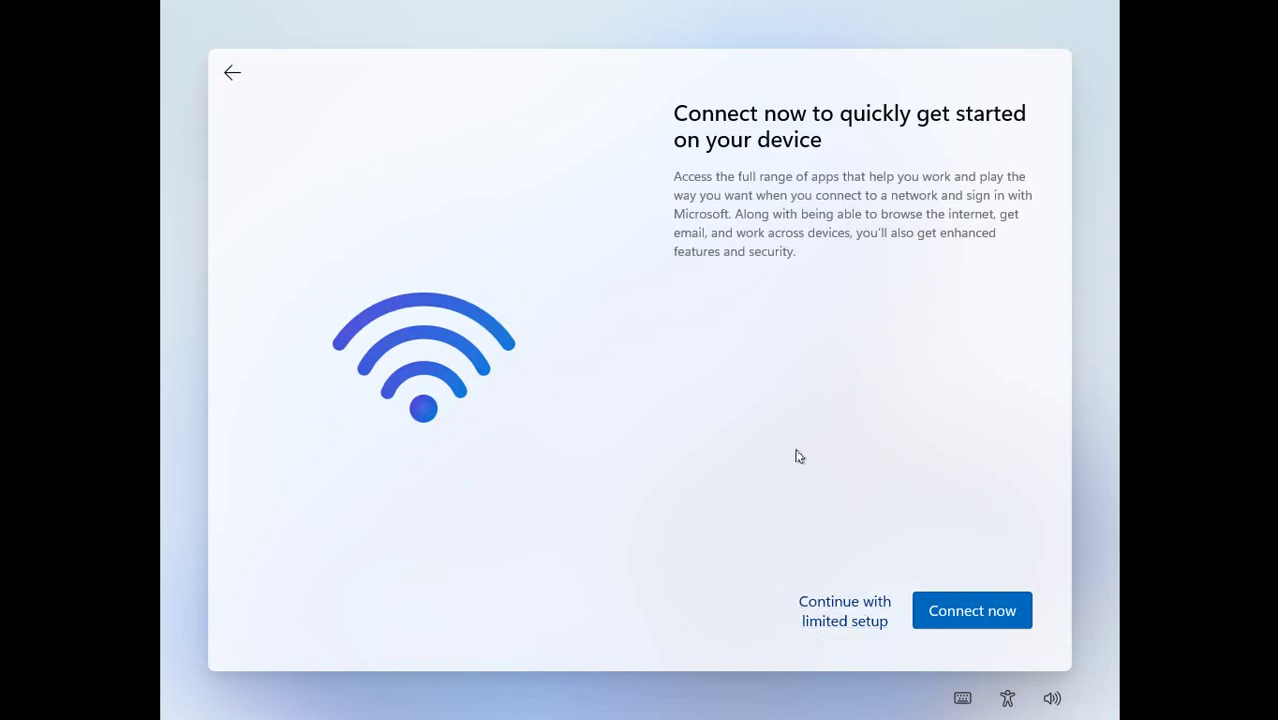
pyautogui.click(837, 610)
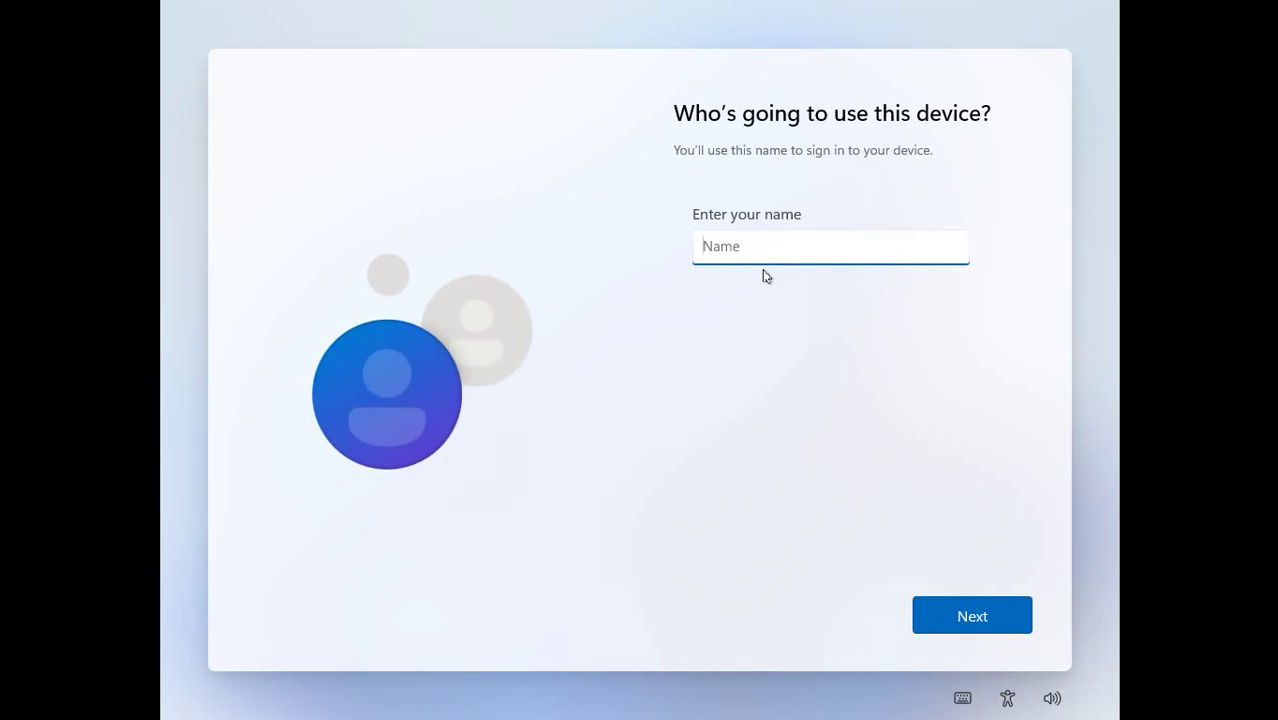
# Step: Name the local account Owner and leave its password blank
pyautogui.write('Ow')
pyautogui.write('r')
pyautogui.click(973, 619)
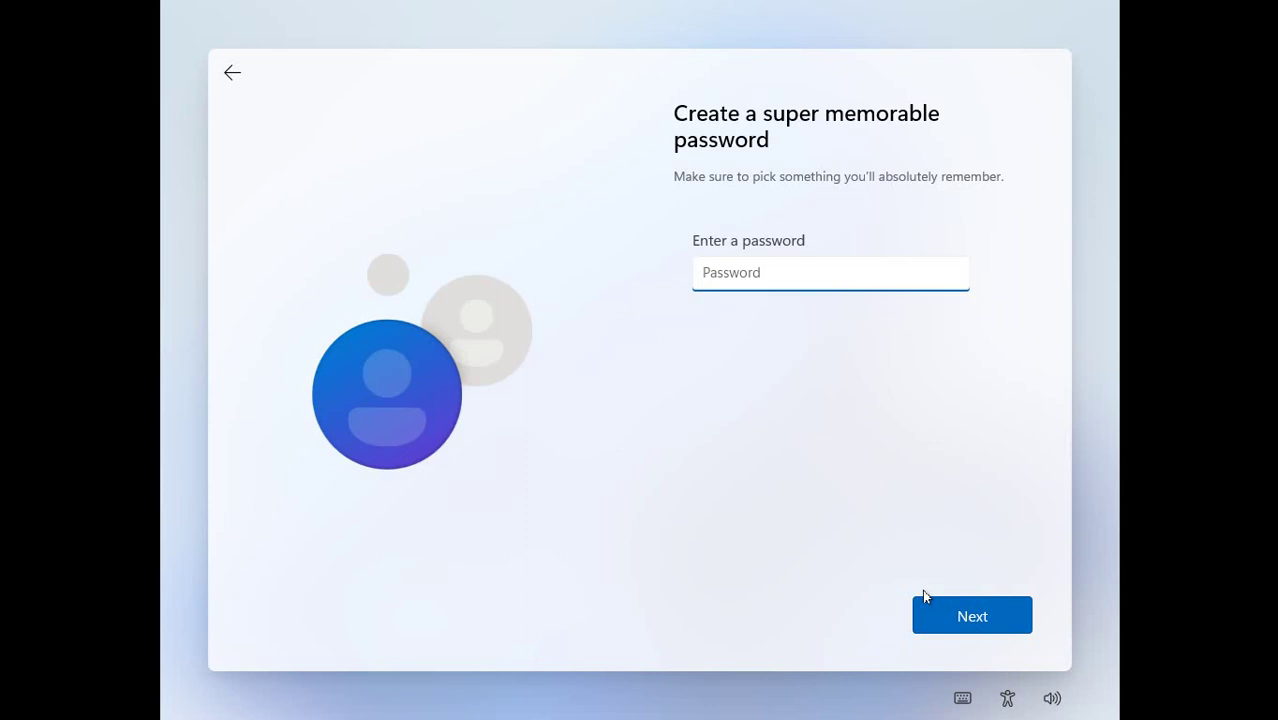
pyautogui.click(980, 629)
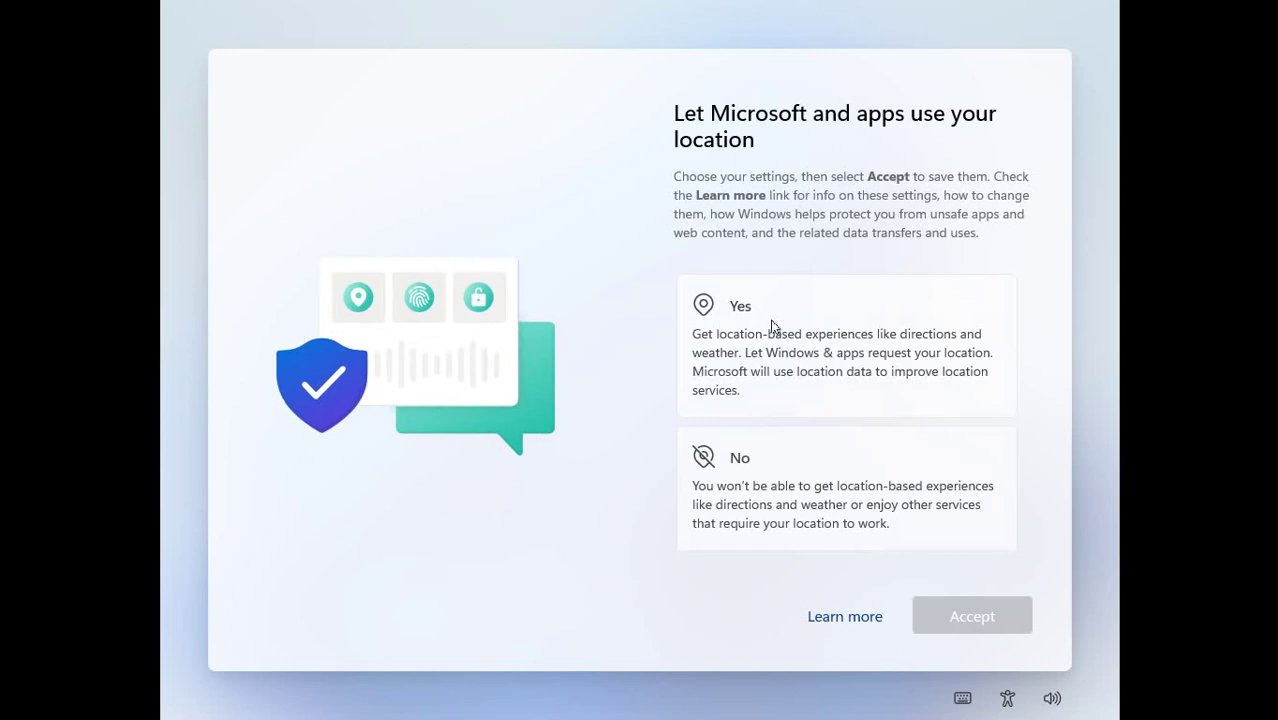
# Step: Allow location access and turn off Find my device
pyautogui.click(772, 327)
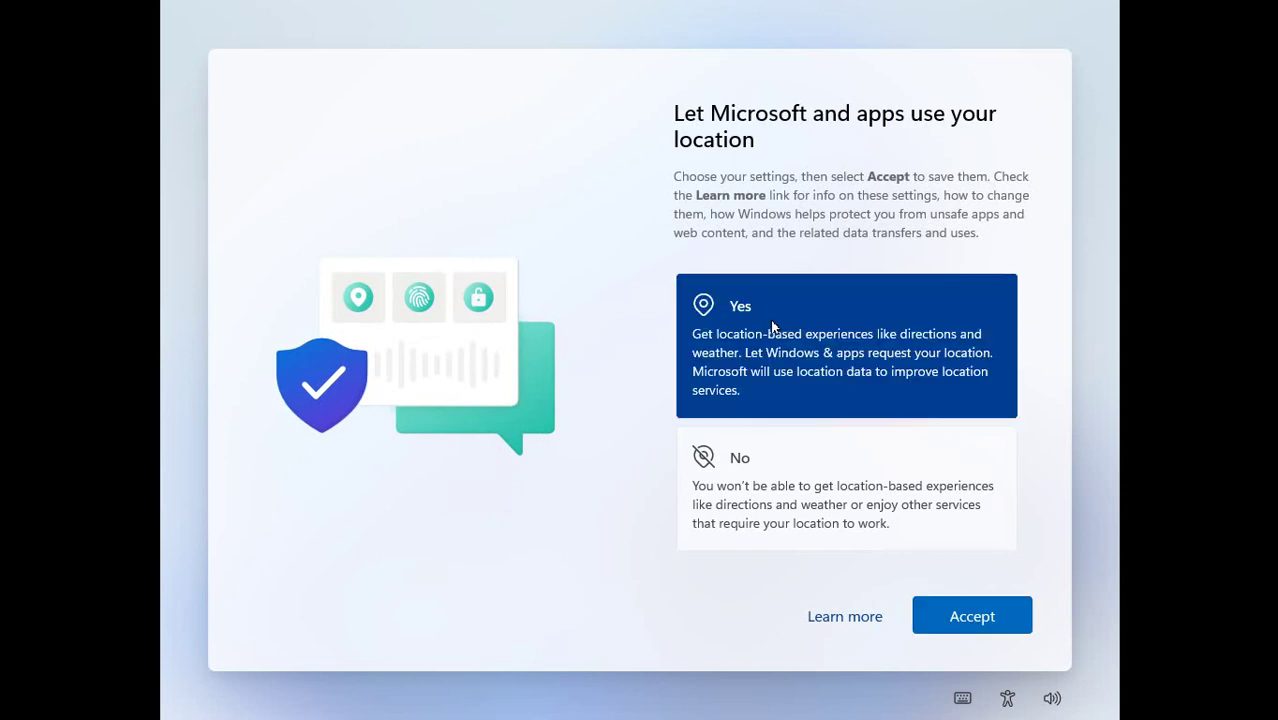
pyautogui.click(985, 617)
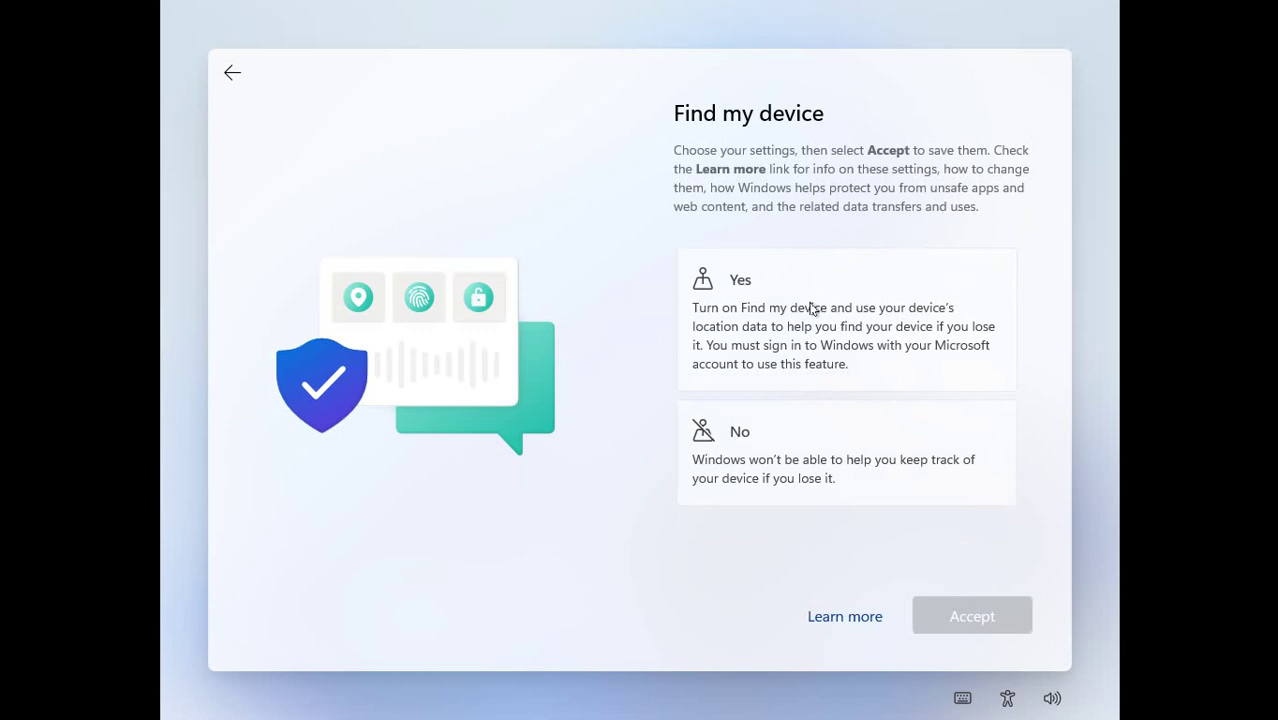
pyautogui.click(781, 445)
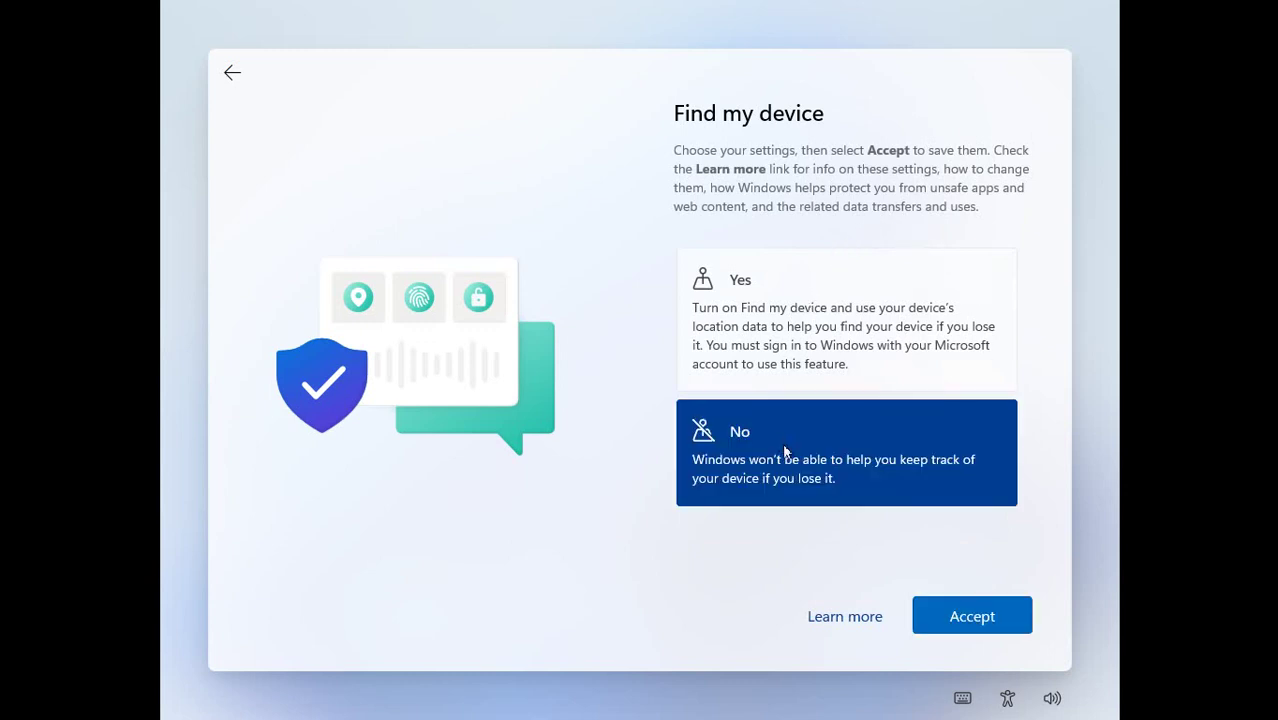
pyautogui.click(978, 620)
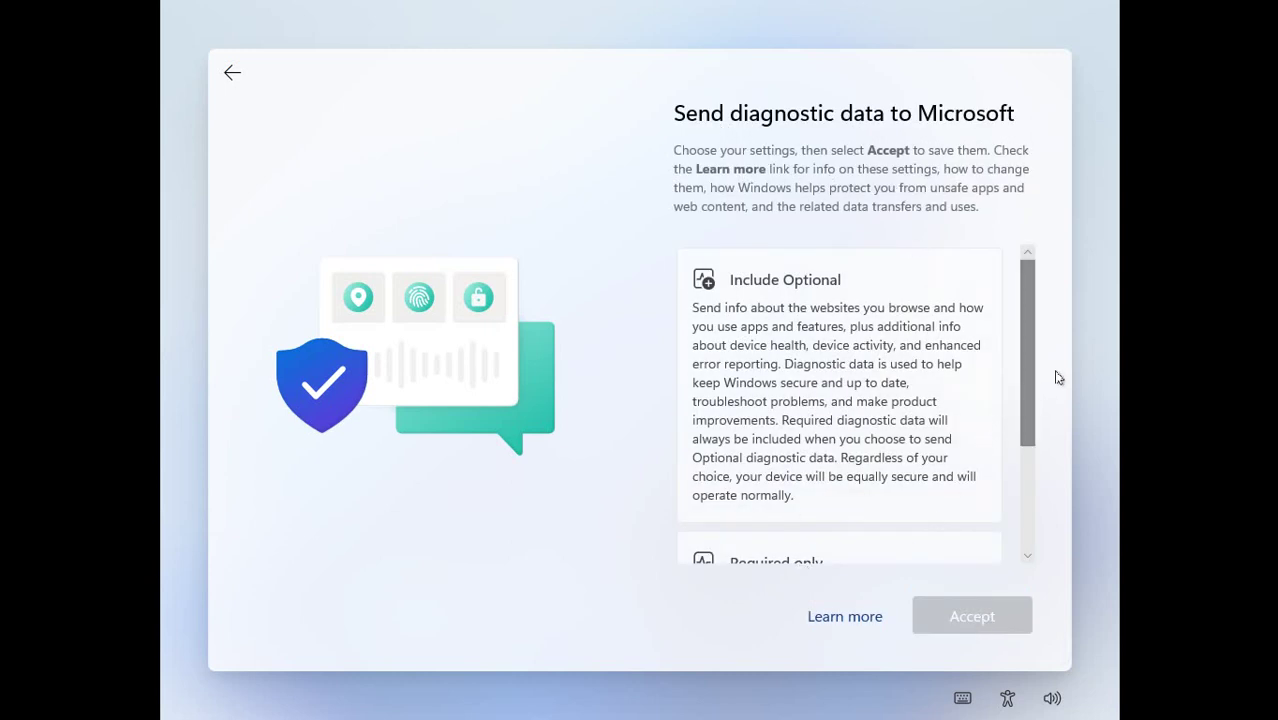
# Step: Send only required diagnostic data; decline inking and typing, tailored experiences and advertising ID
pyautogui.moveTo(1026, 387); pyautogui.dragTo(1032, 506)
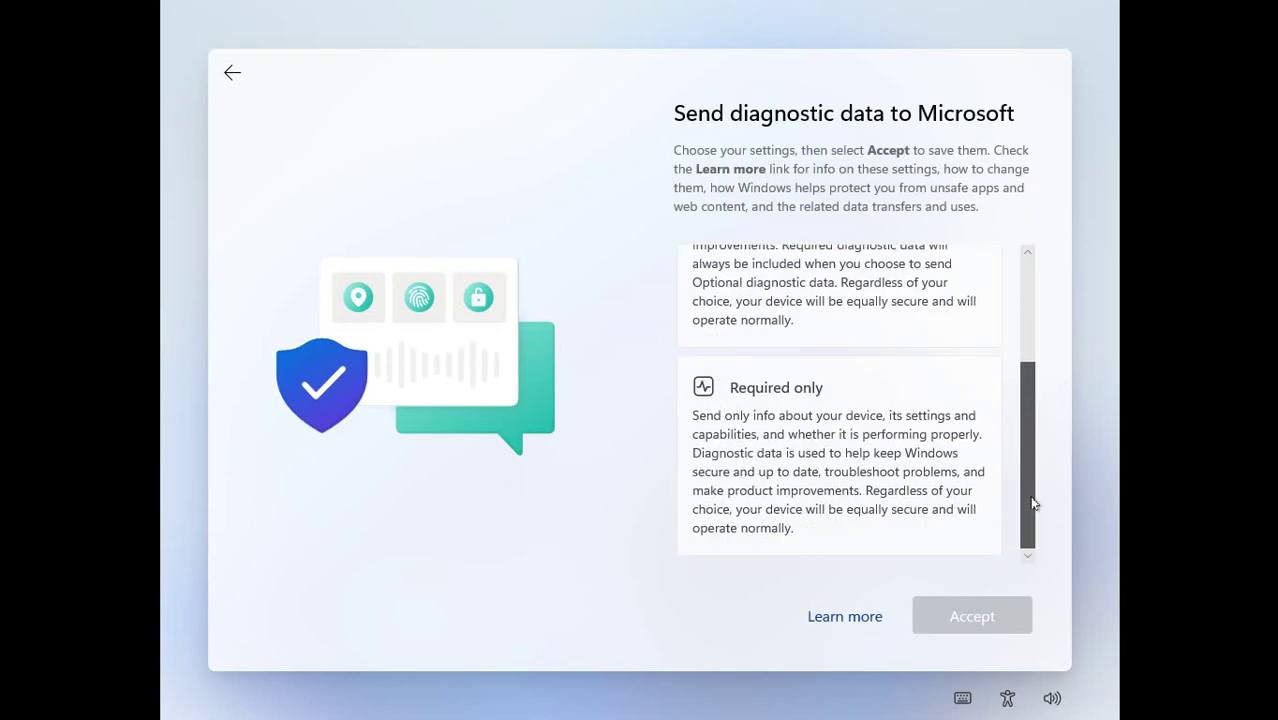
pyautogui.click(841, 481)
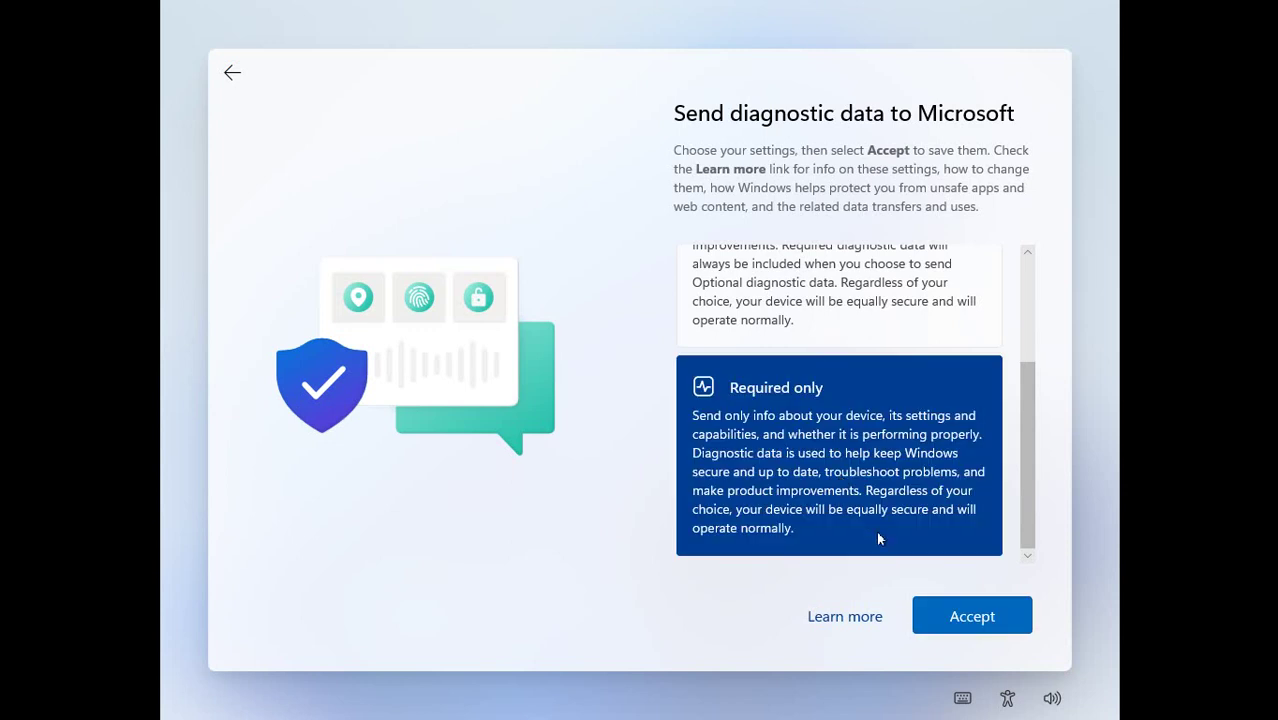
pyautogui.click(975, 630)
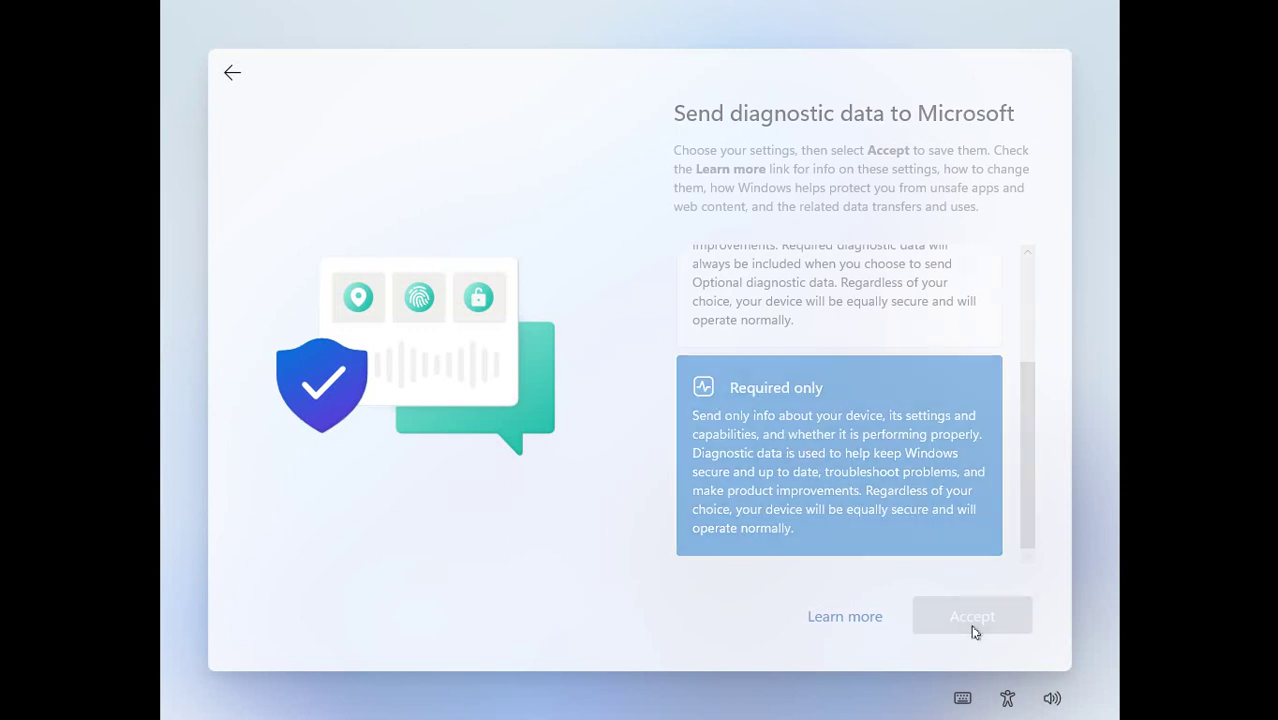
pyautogui.click(843, 475)
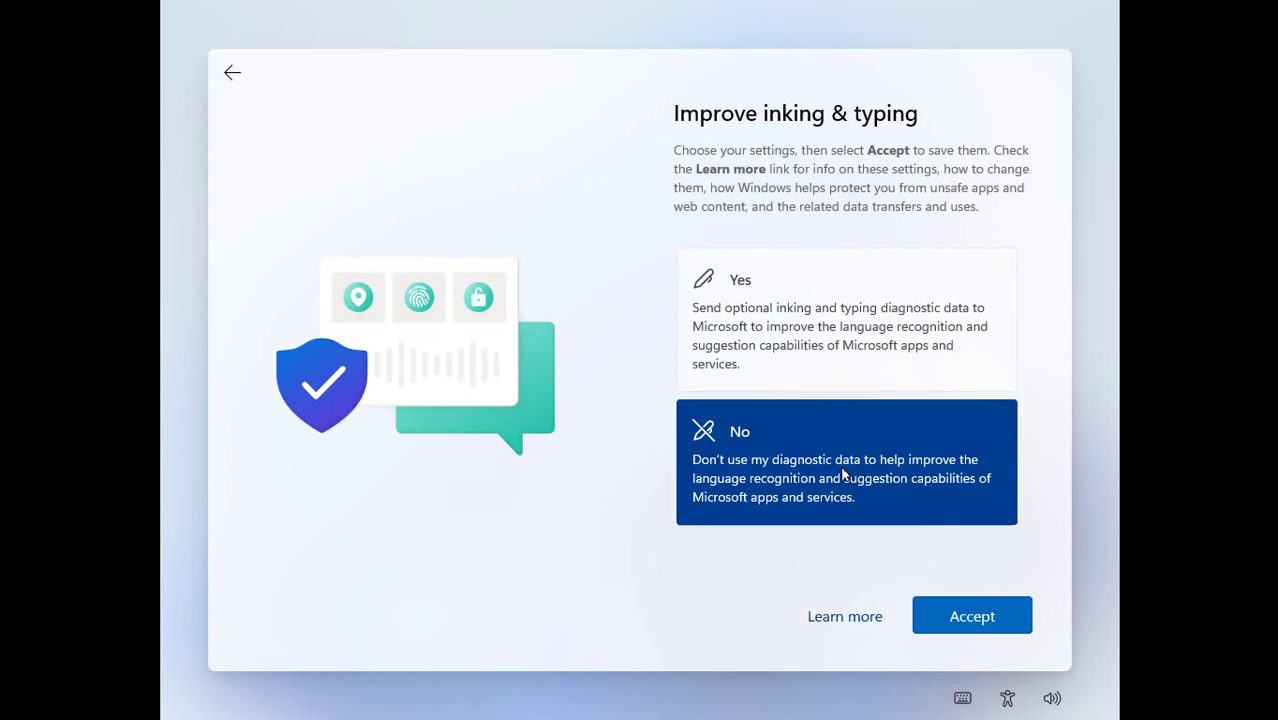
pyautogui.click(966, 616)
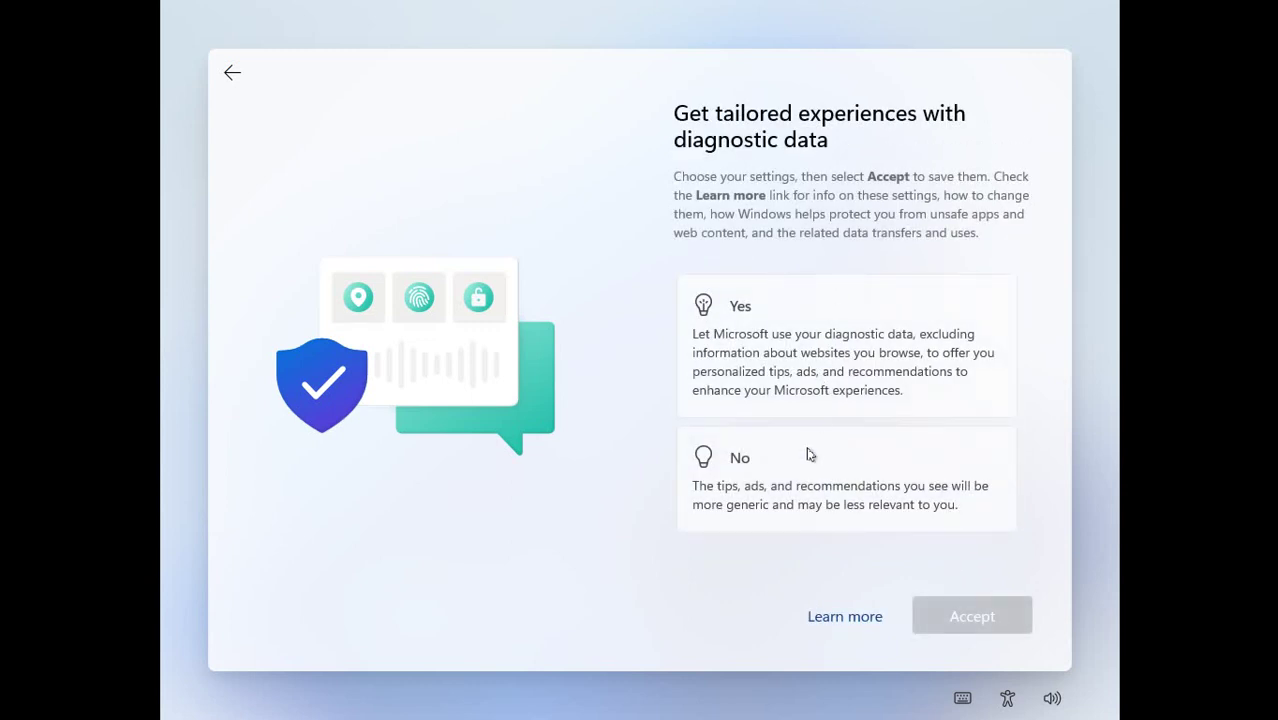
pyautogui.click(811, 483)
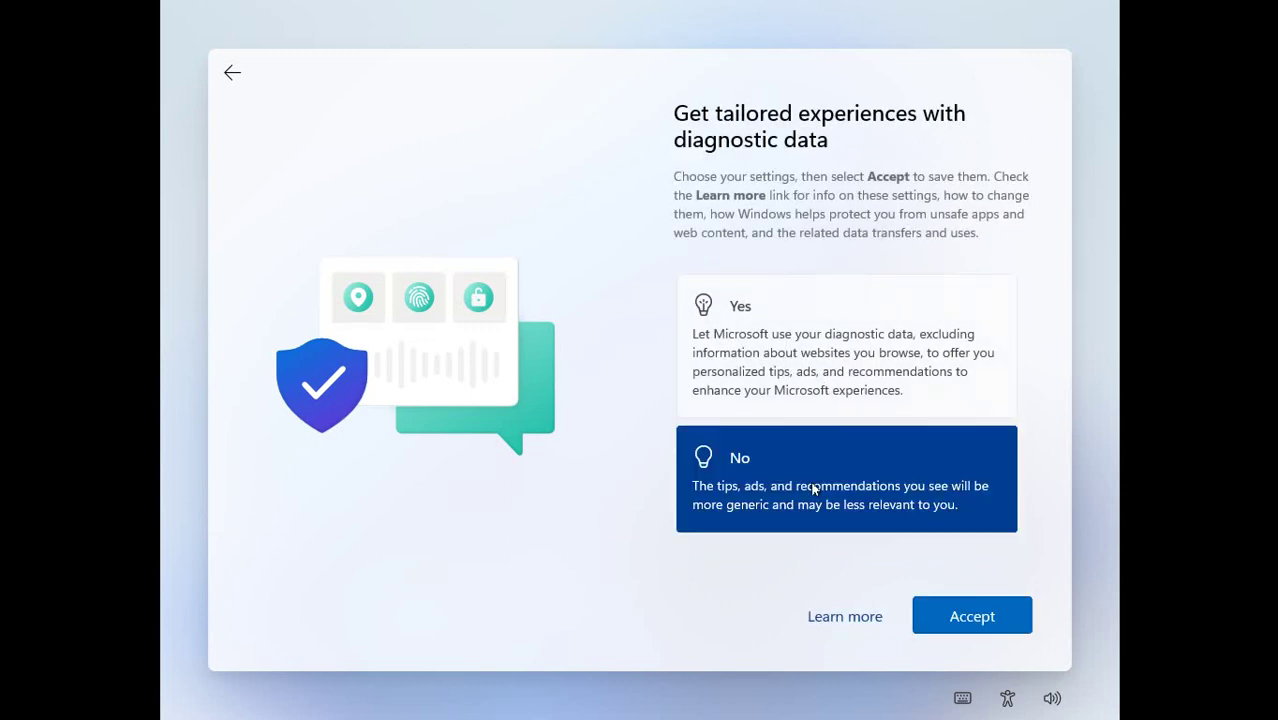
pyautogui.click(968, 616)
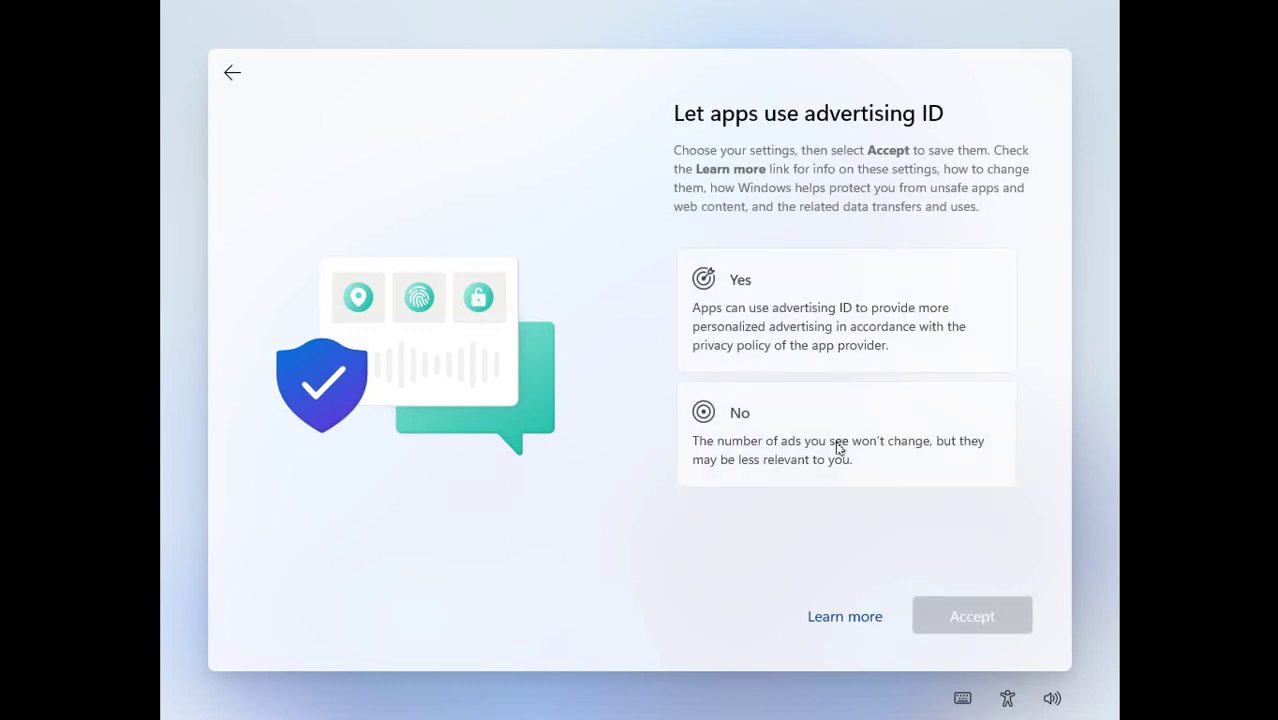
pyautogui.click(838, 449)
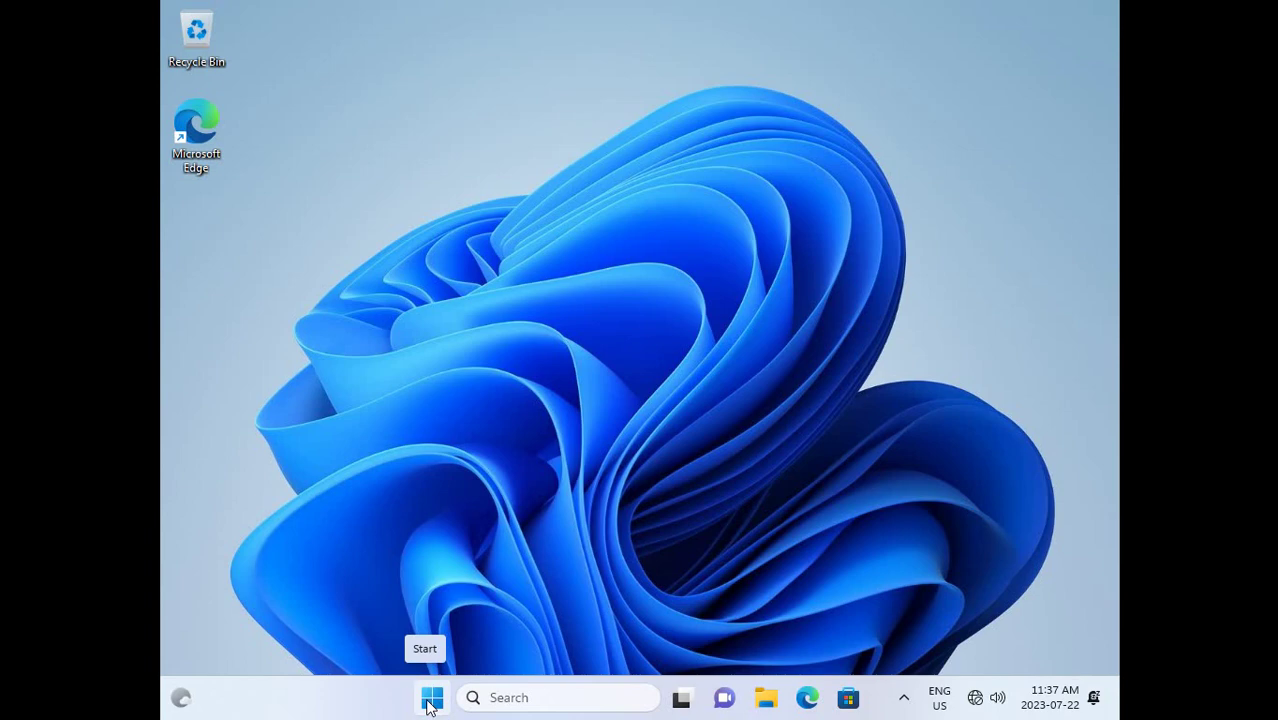
# Step: Run ncpa.cpl from an administrator PowerShell to bring up Network Connections
pyautogui.rightClick(430, 703)
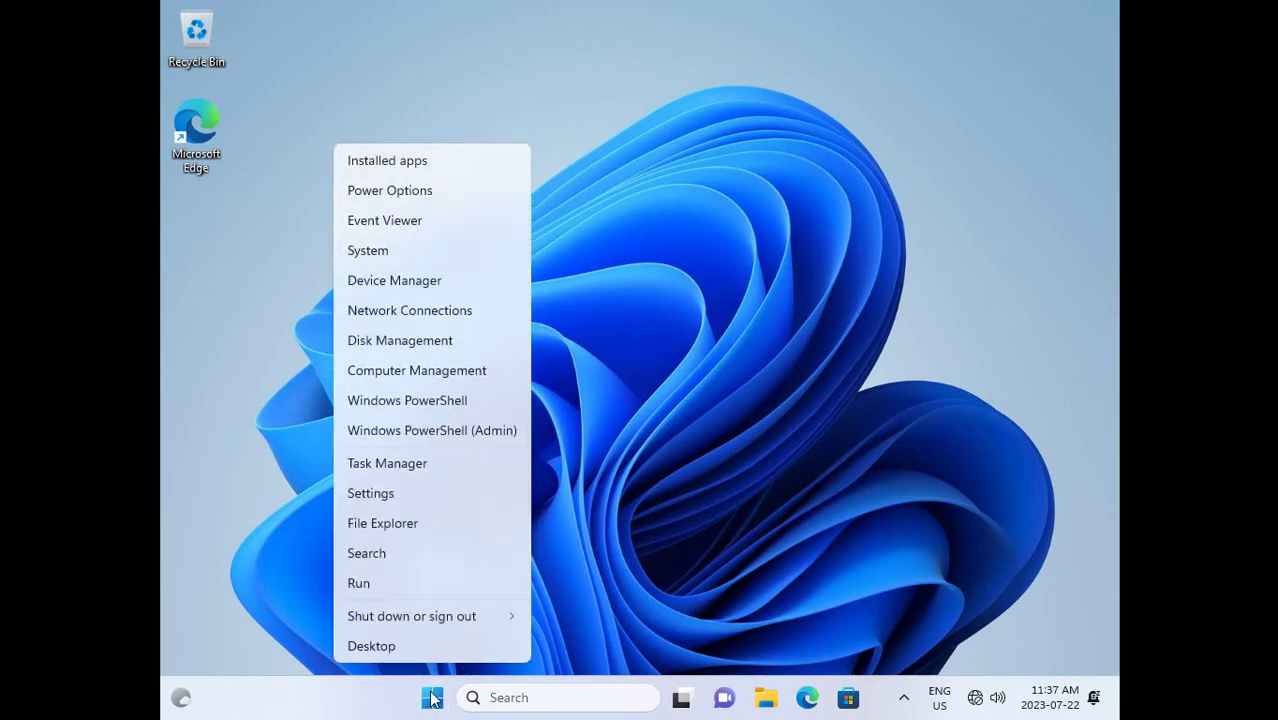
pyautogui.click(430, 433)
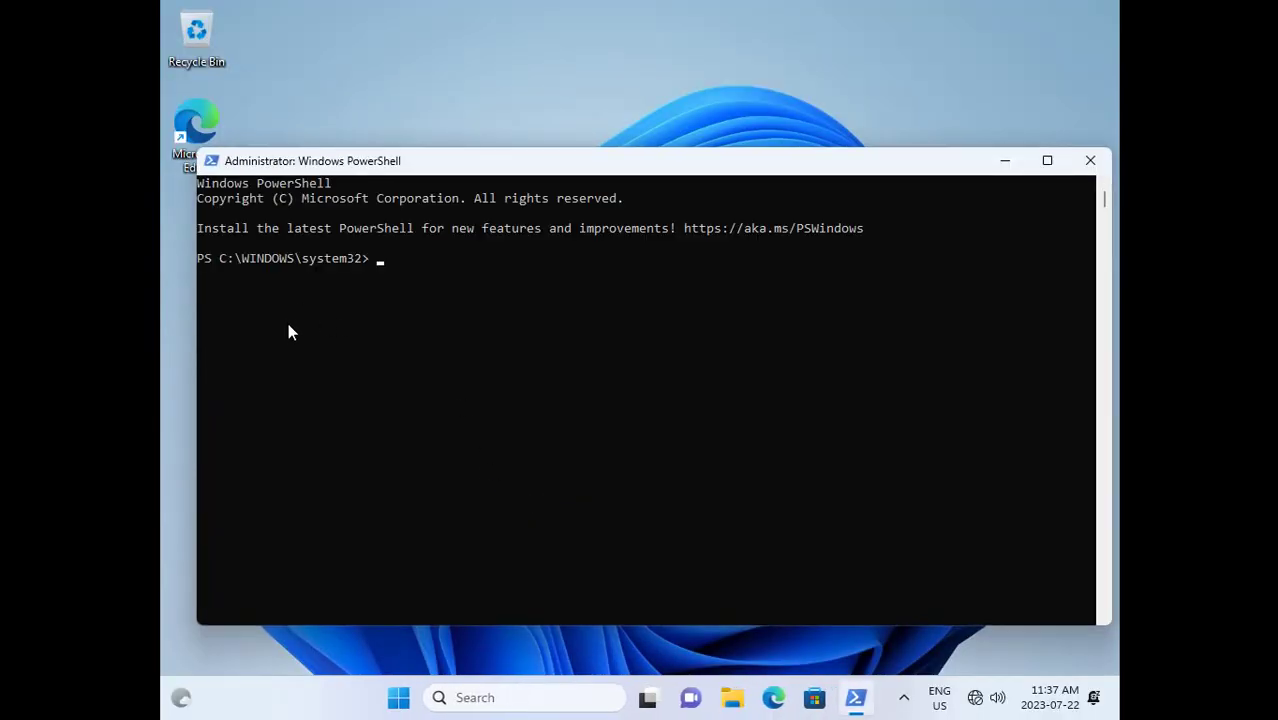
pyautogui.click(393, 268)
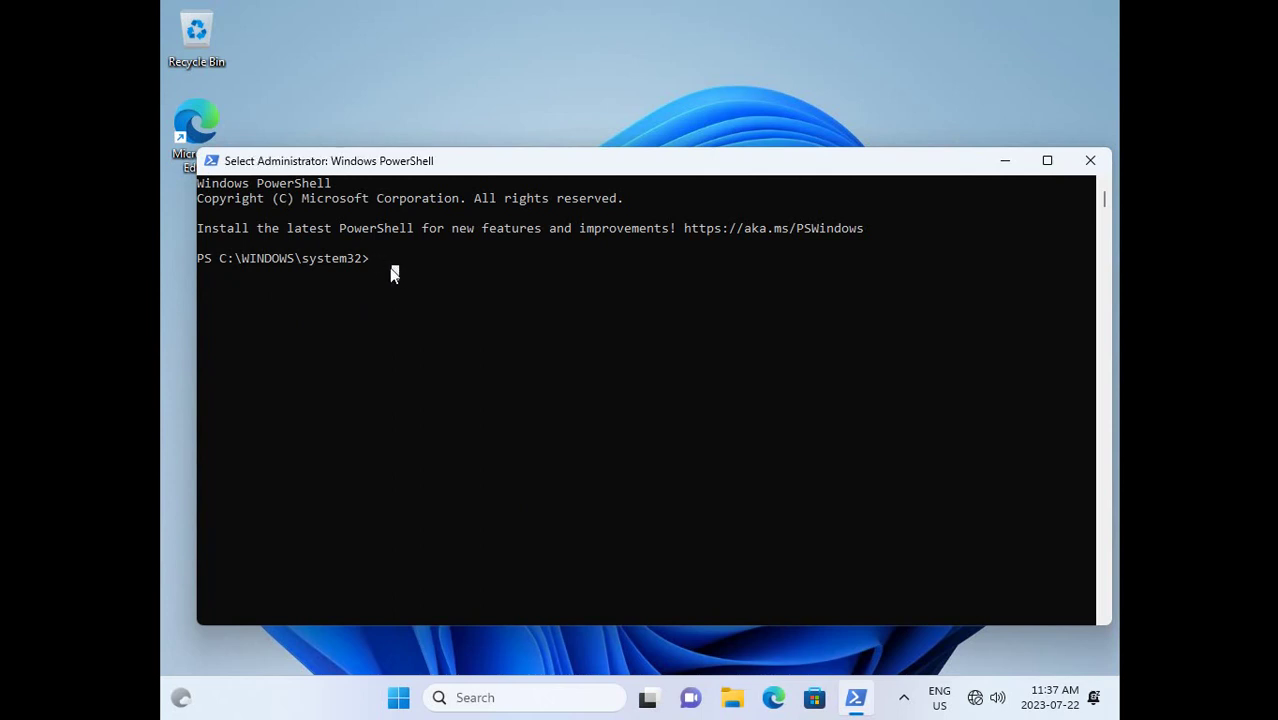
pyautogui.write('ncpa')
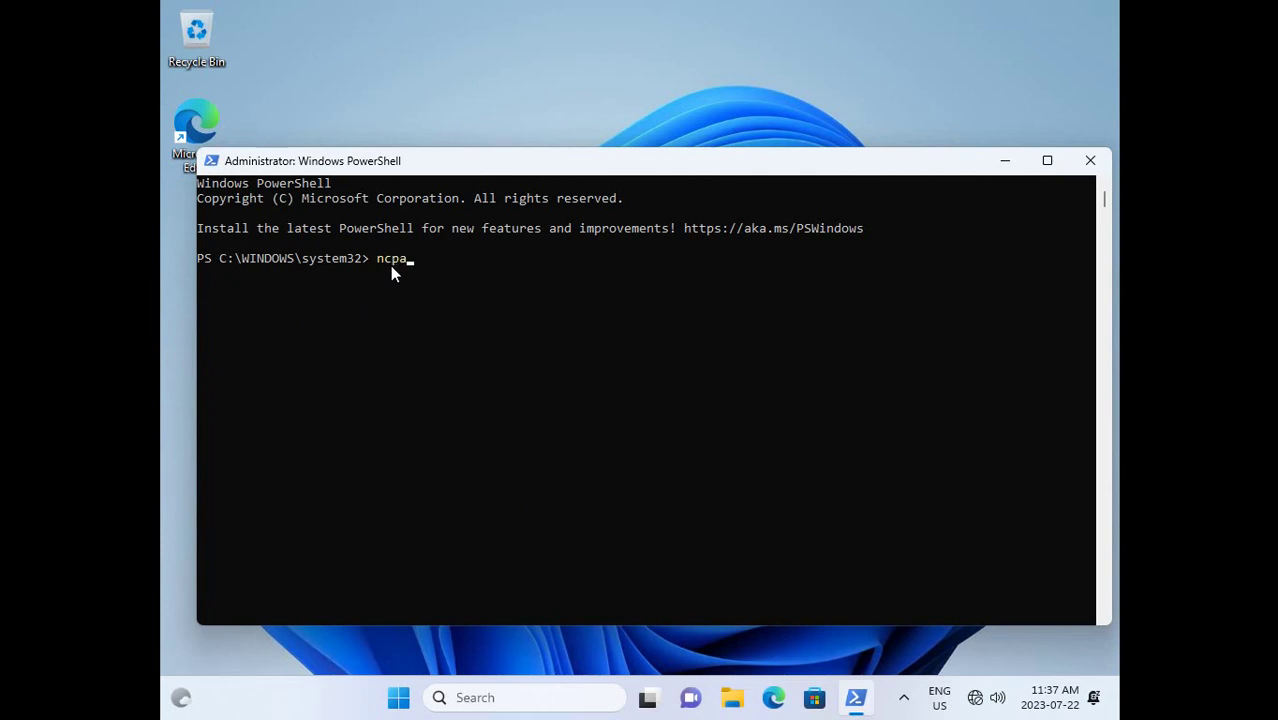
pyautogui.write('.cpl')
pyautogui.press('Return')
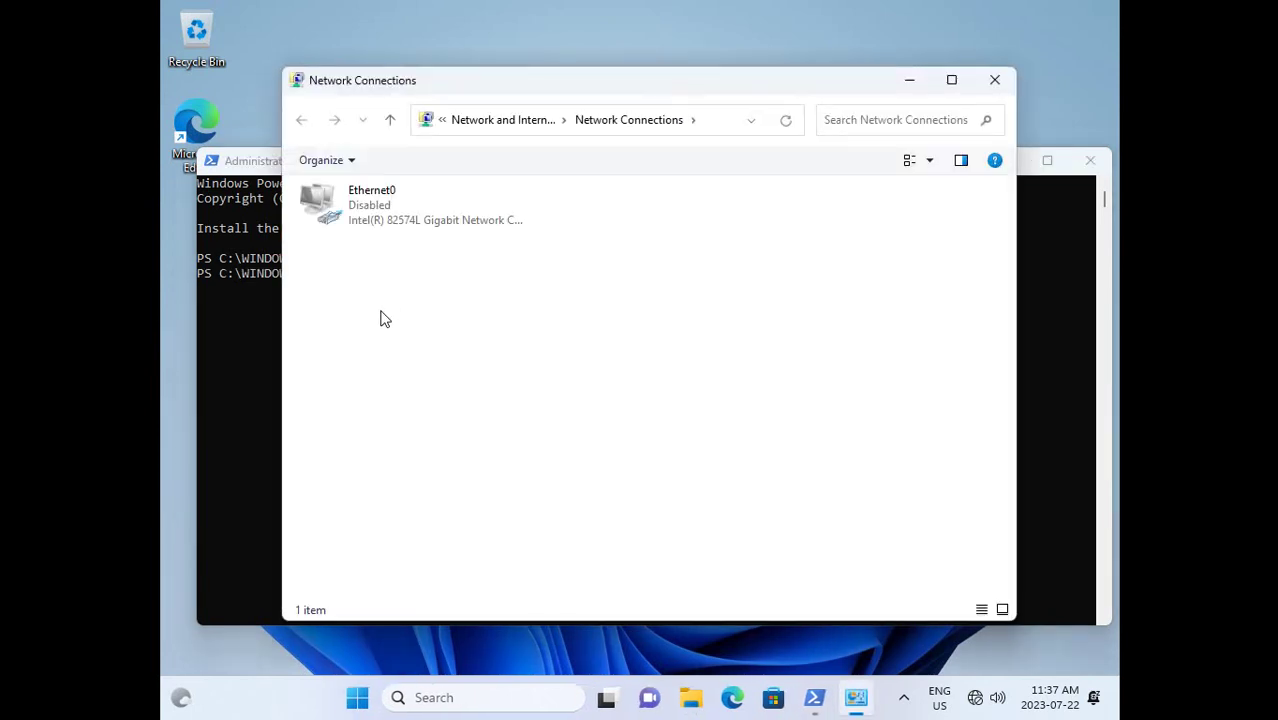
# Step: Enable the Ethernet0 adapter, then close Network Connections and PowerShell
pyautogui.rightClick(364, 206)
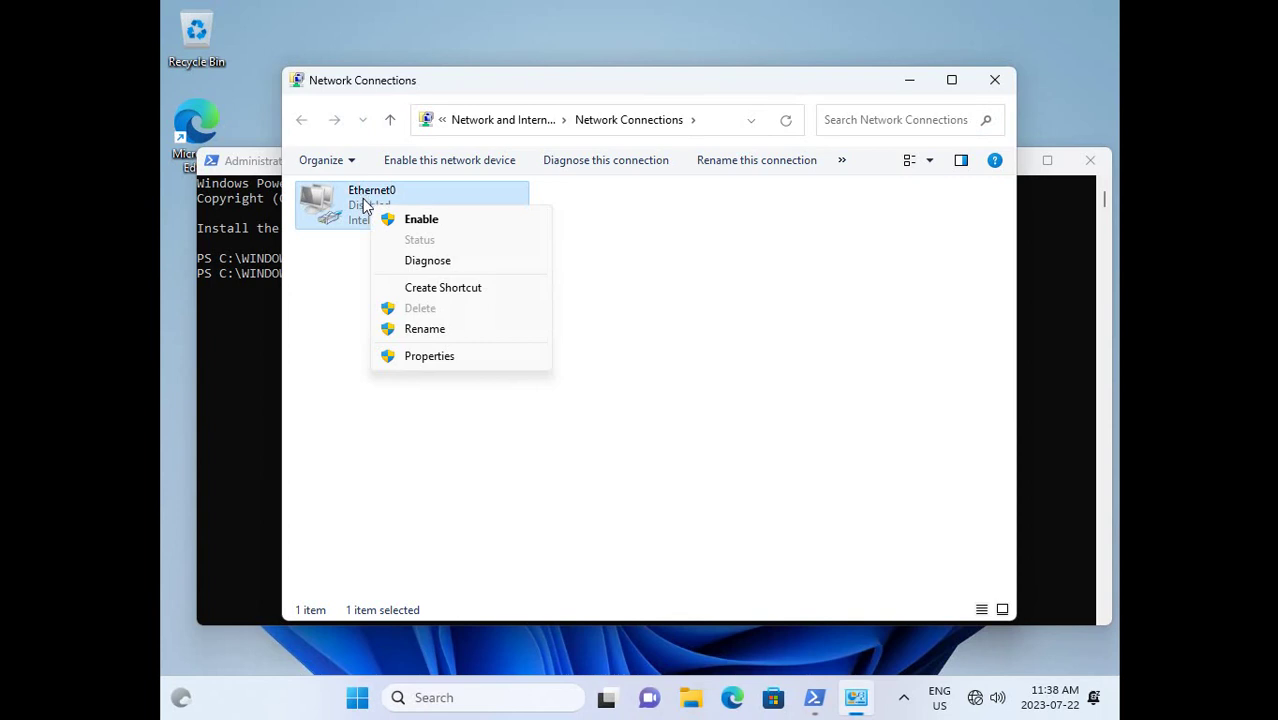
pyautogui.click(422, 222)
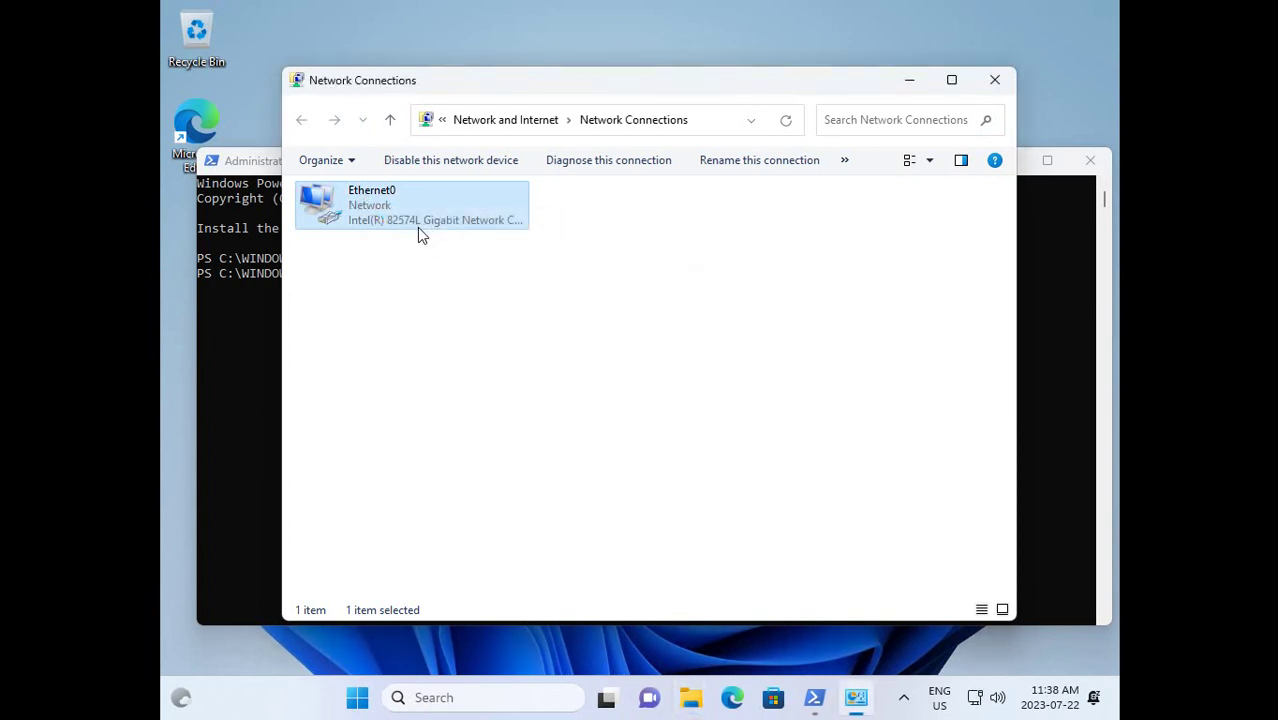
pyautogui.click(997, 82)
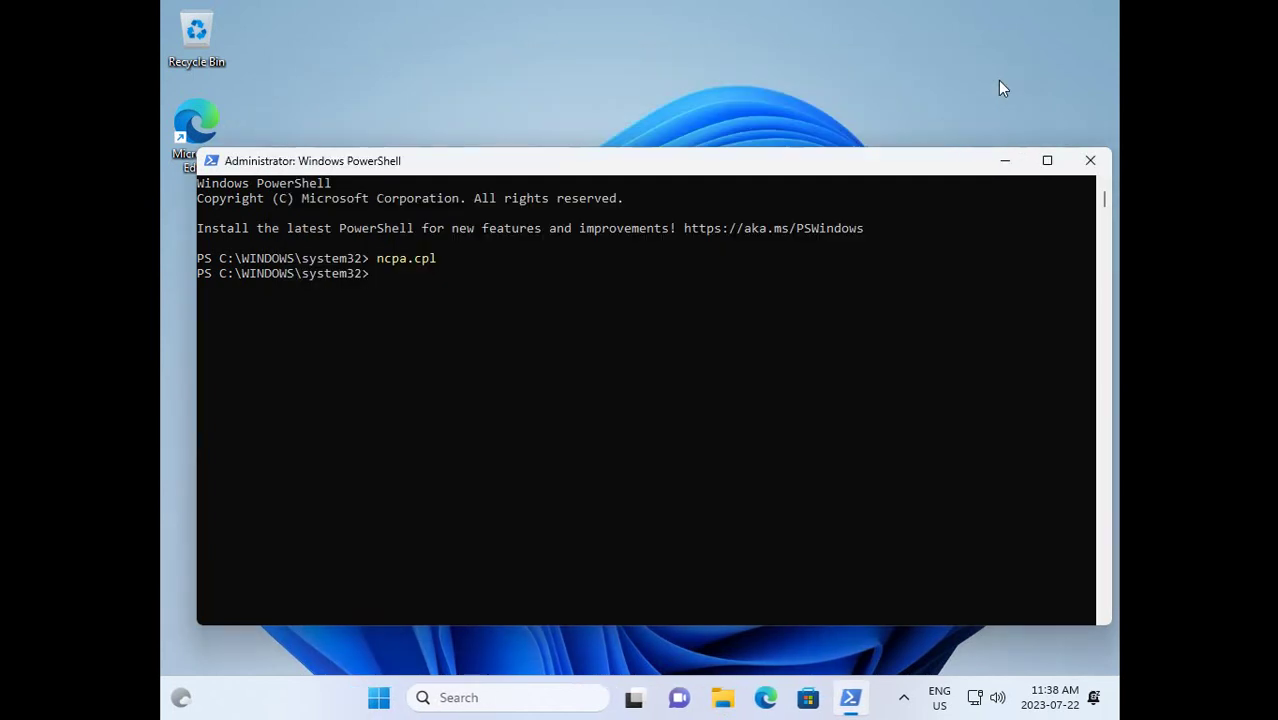
pyautogui.click(1098, 170)
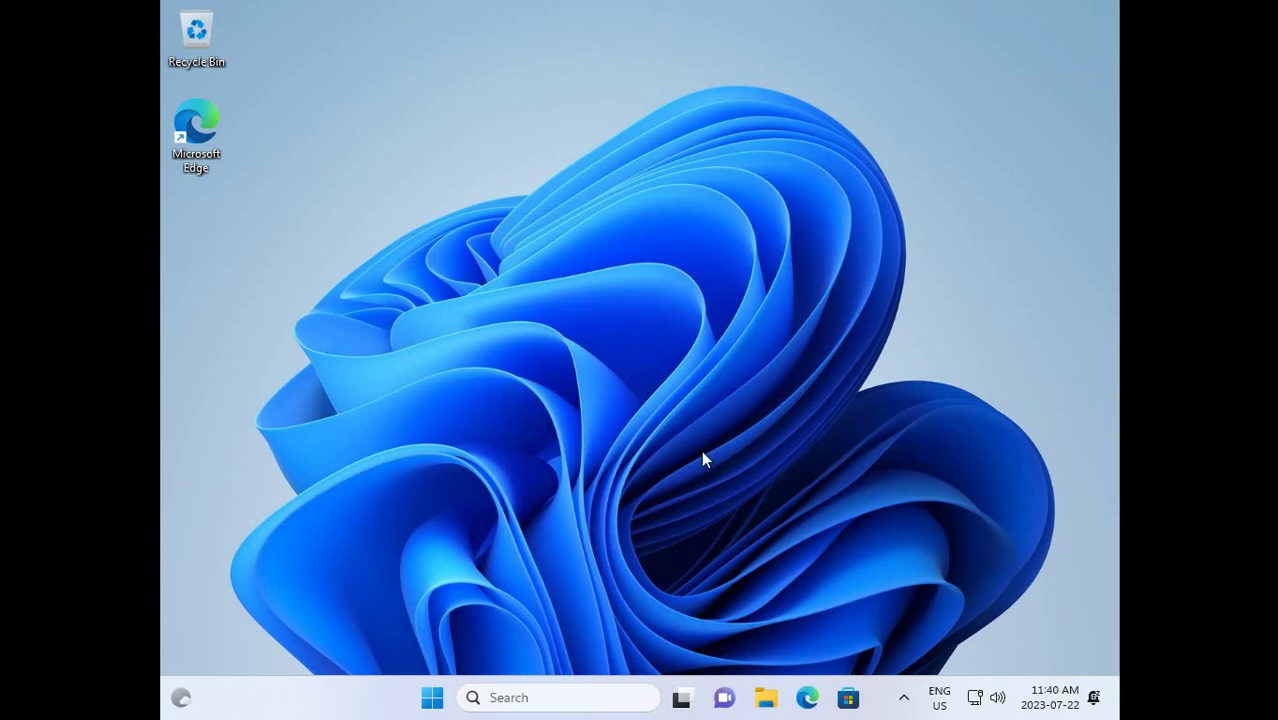
# Step: Launch Settings from the Start quick menu and go to the Windows Update page
pyautogui.rightClick(430, 692)
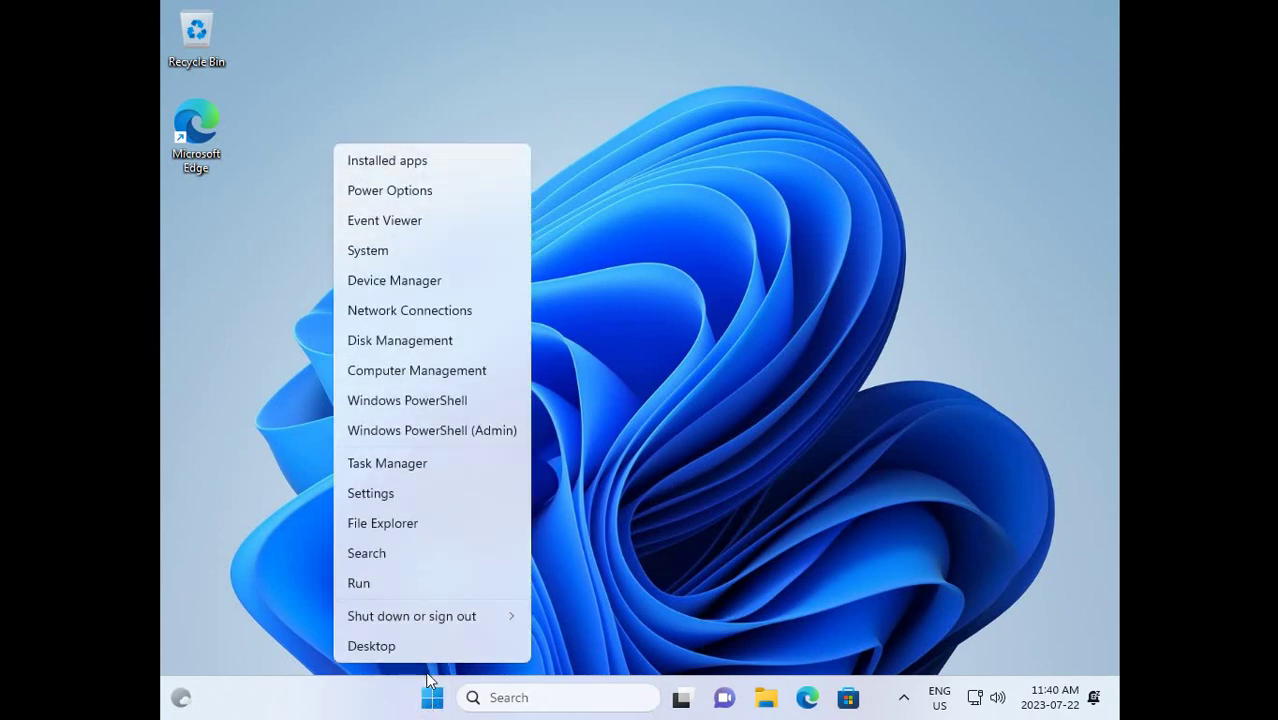
pyautogui.click(393, 491)
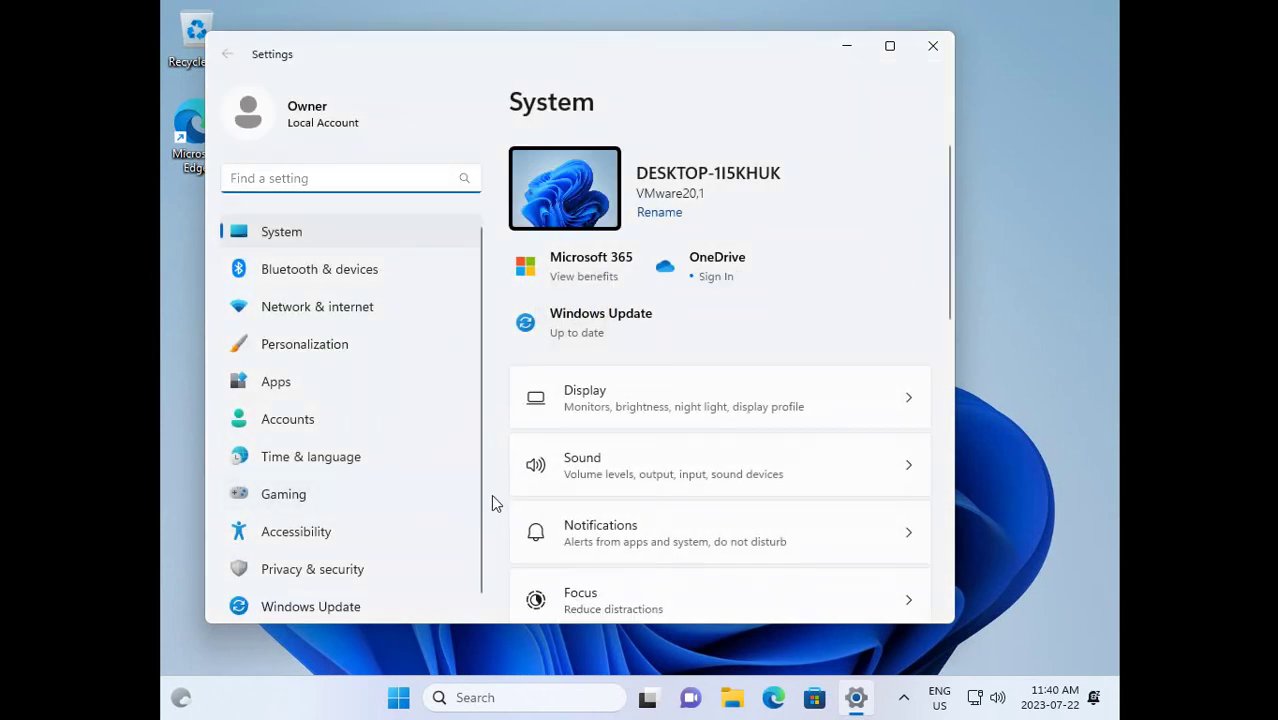
pyautogui.click(295, 605)
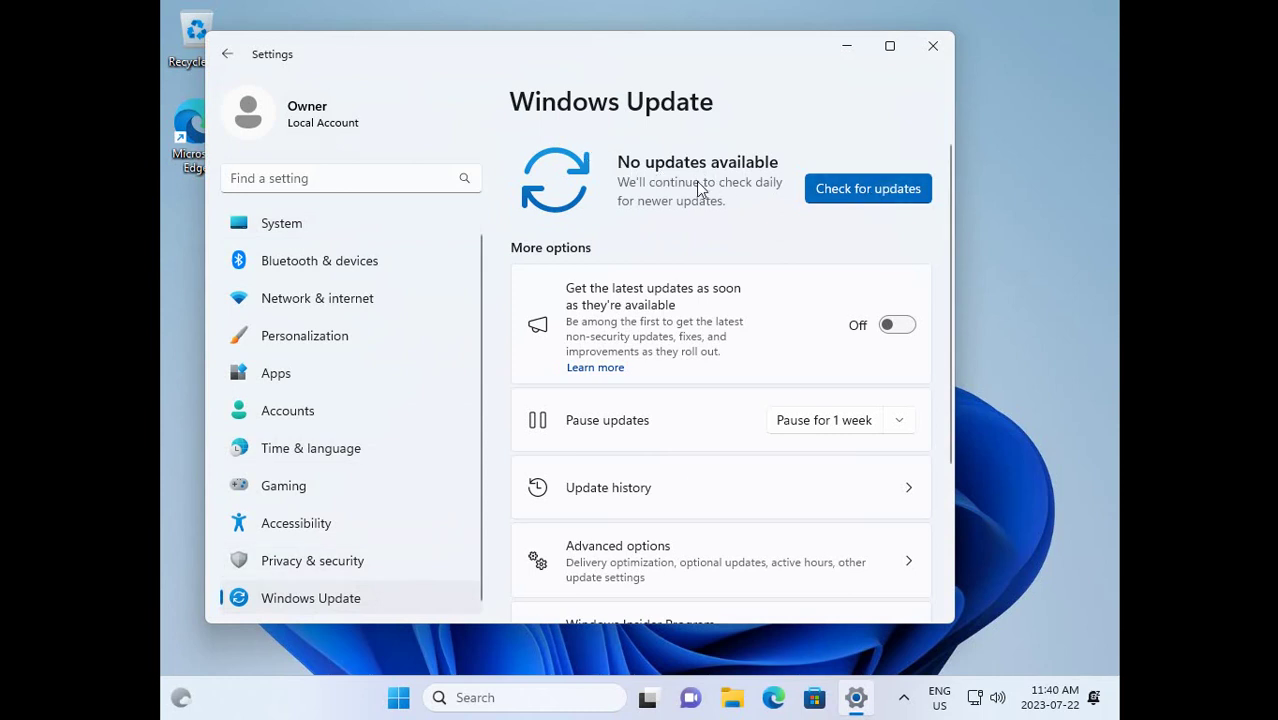
# Step: Check for updates so the pending updates begin downloading and installing
pyautogui.click(884, 203)
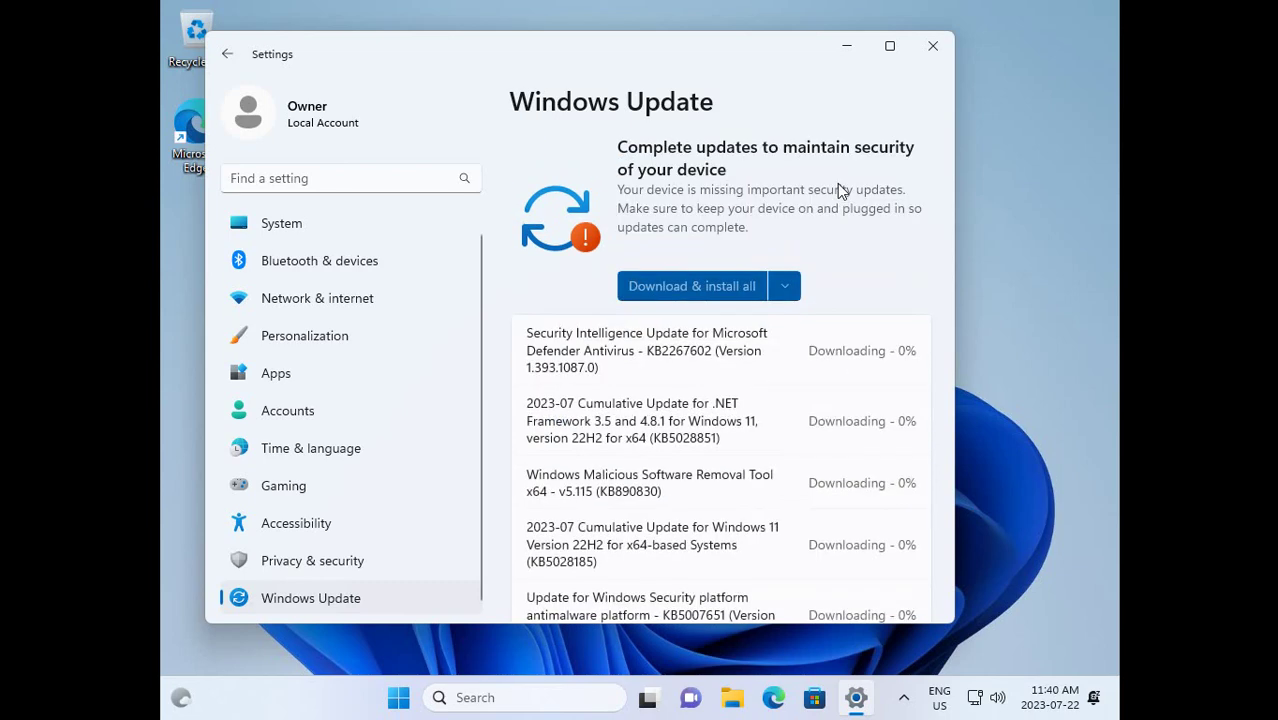
pyautogui.scroll(-5, 777, 391)
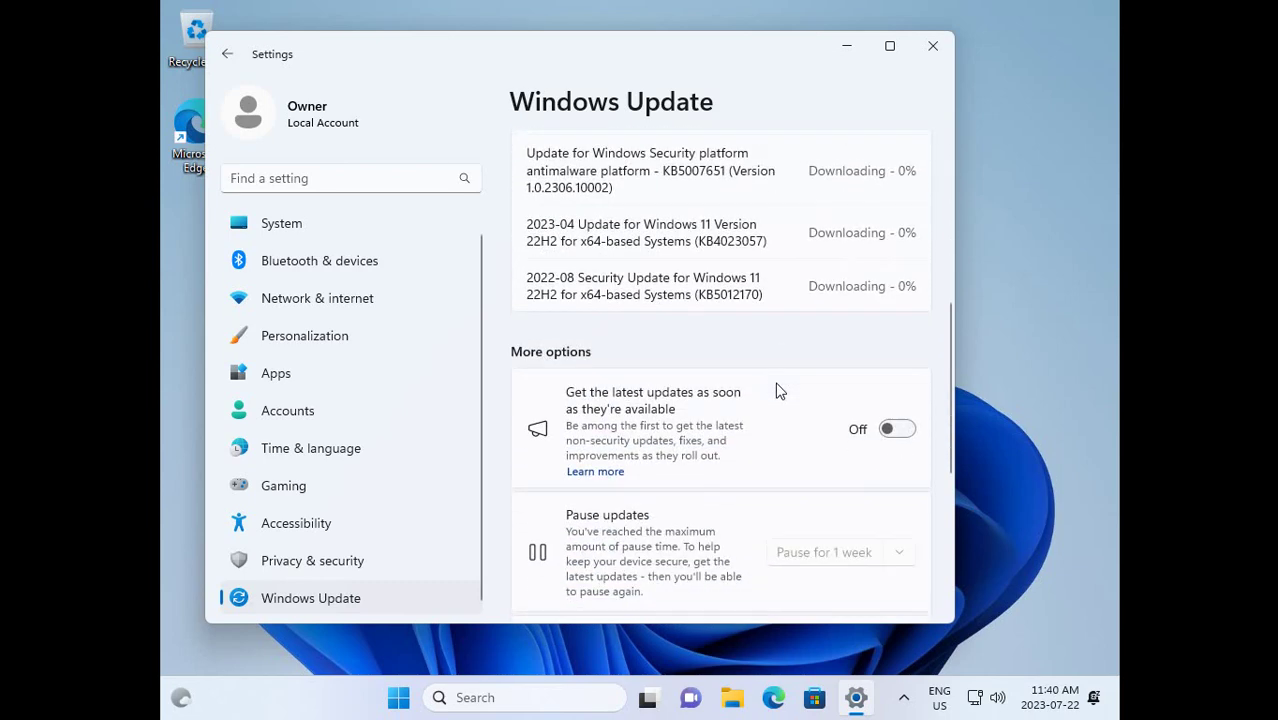
pyautogui.scroll(4, 777, 391)
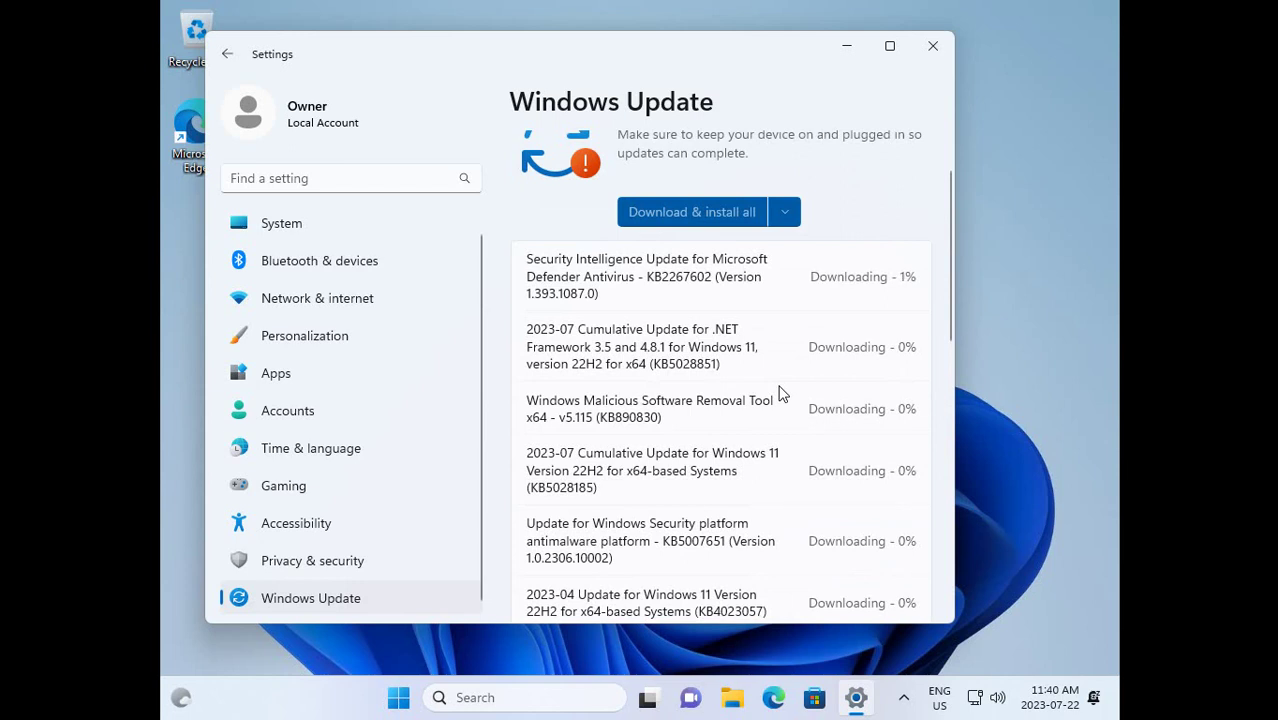